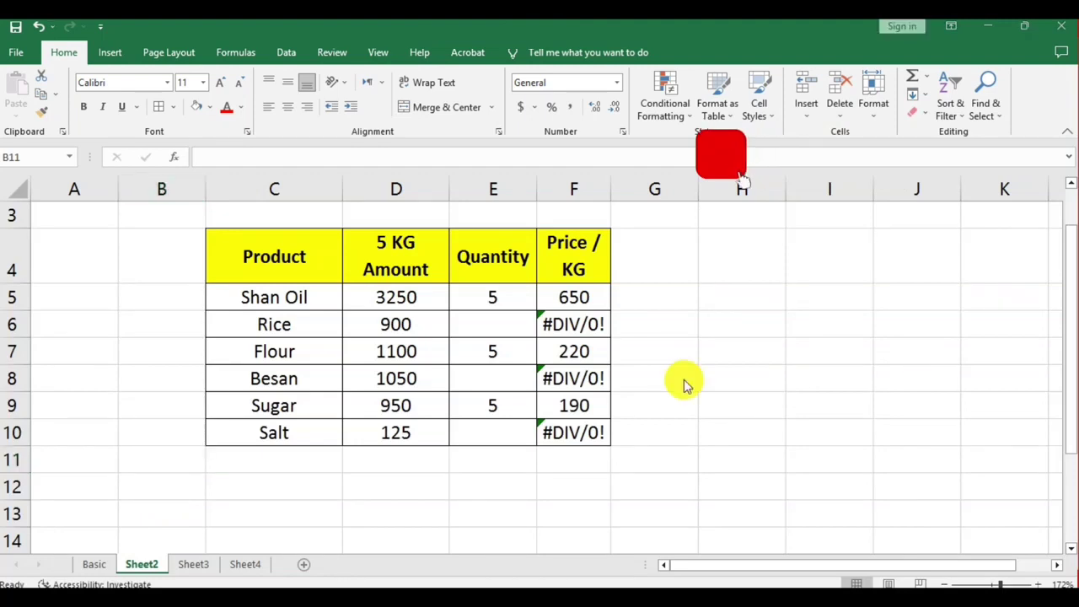
Look through the example tables on the Basic, Sheet3 and Sheet4 worksheets.
click(408, 434)
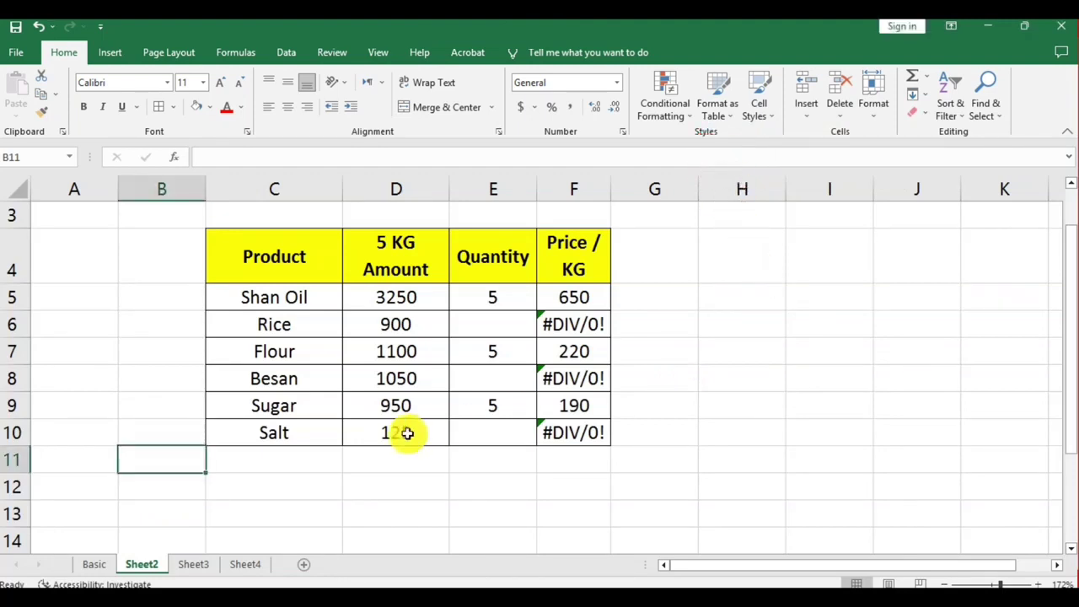
click(91, 563)
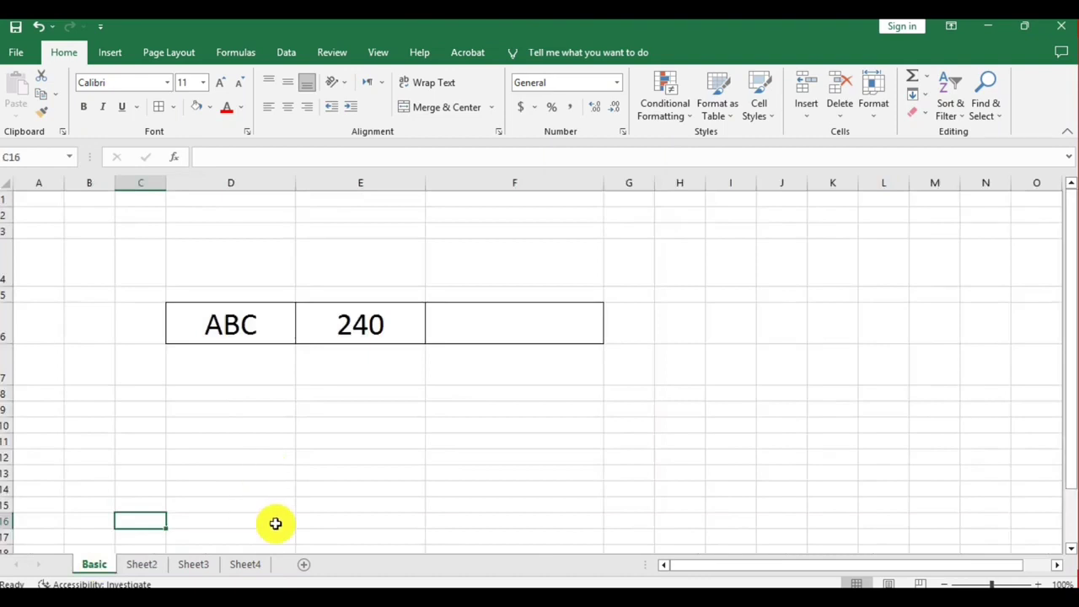
click(205, 567)
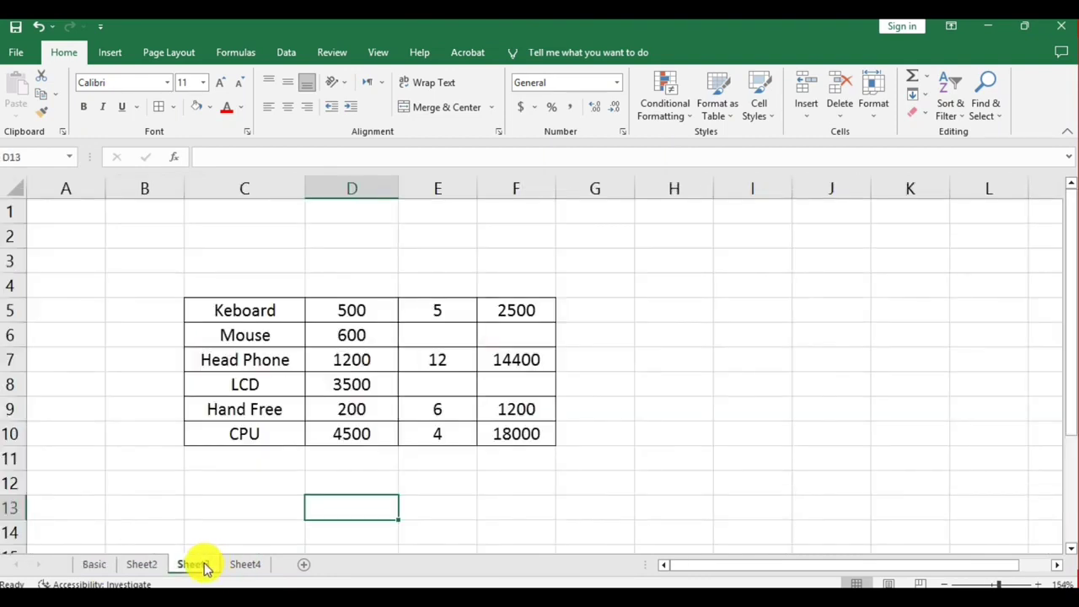
click(243, 562)
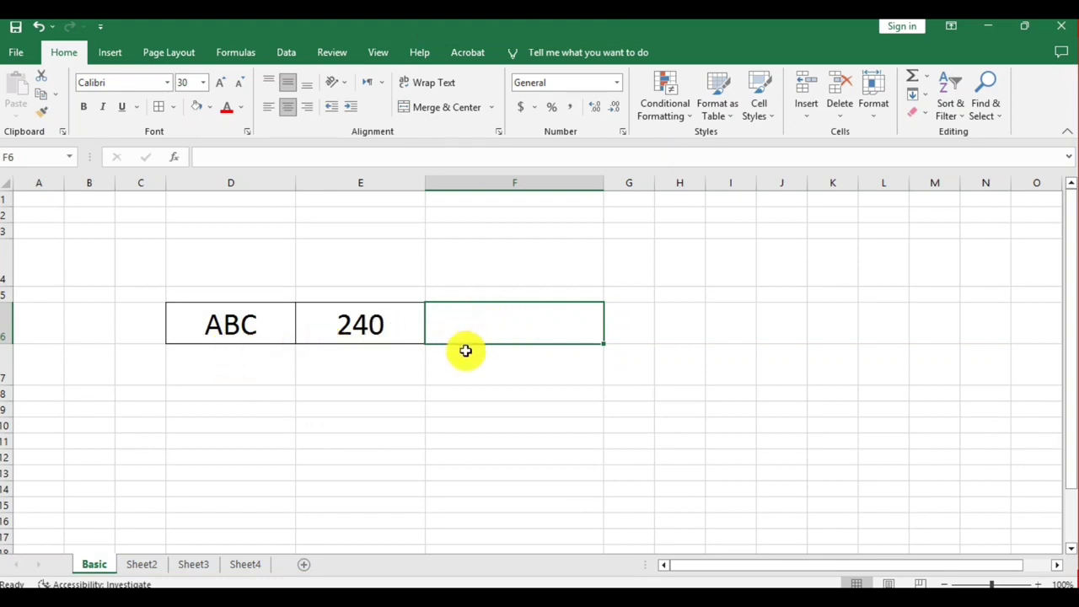
Enter the formula =E6*D6 in cell F6 of the Basic sheet to multiply the number by the text value.
text(=)
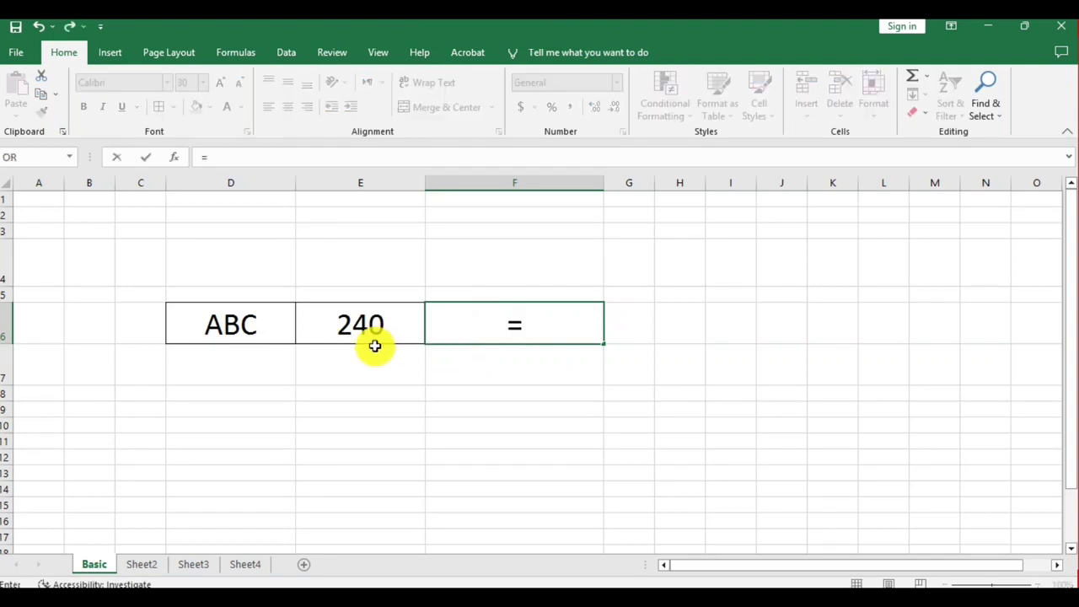
click(355, 333)
text(*)
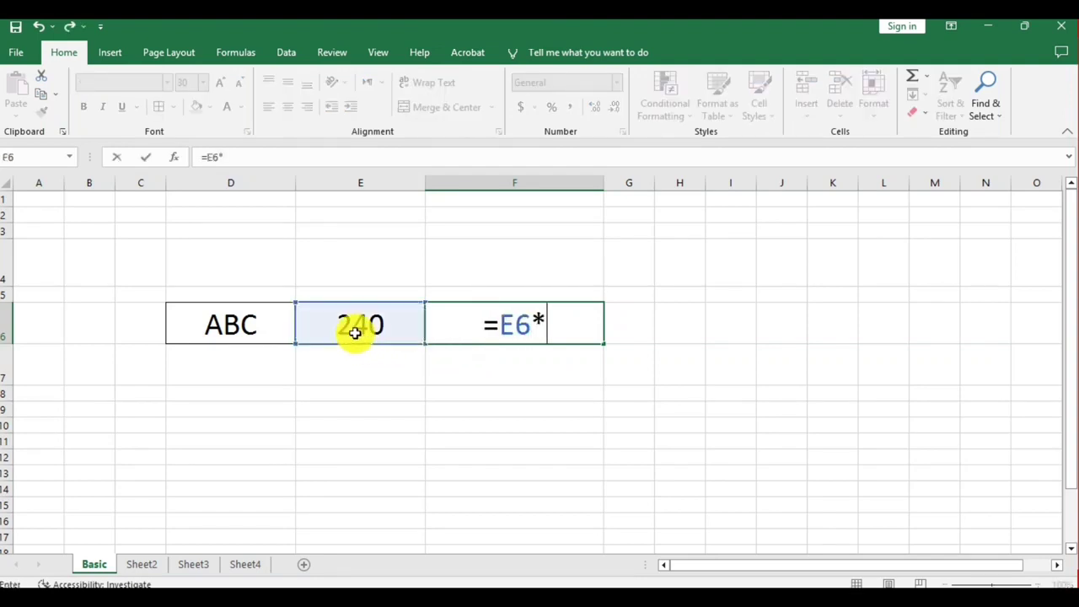
click(225, 333)
key(Return)
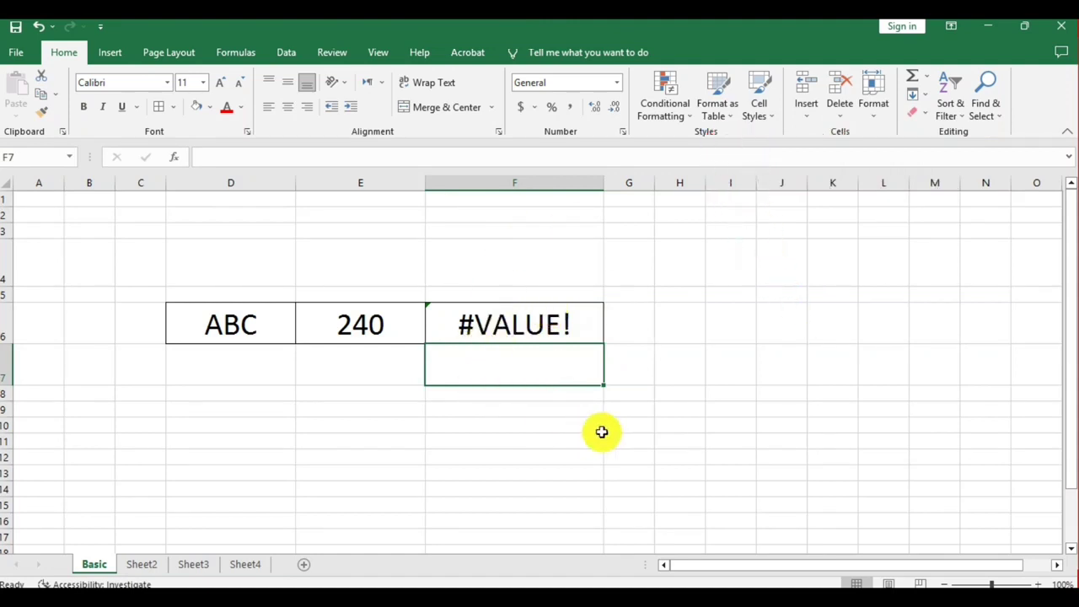
double_click(544, 329)
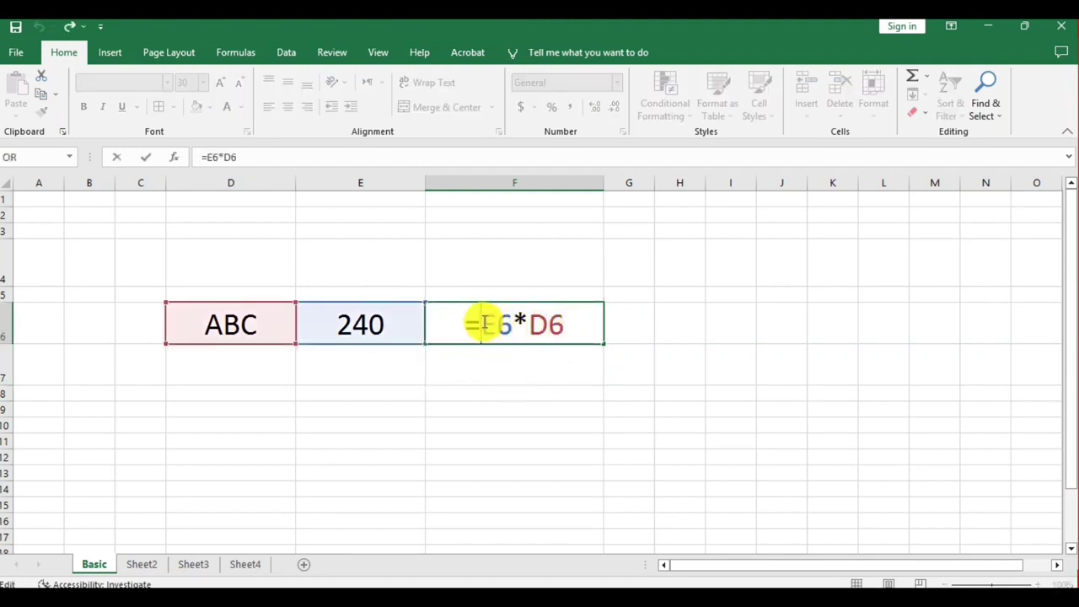
text(if)
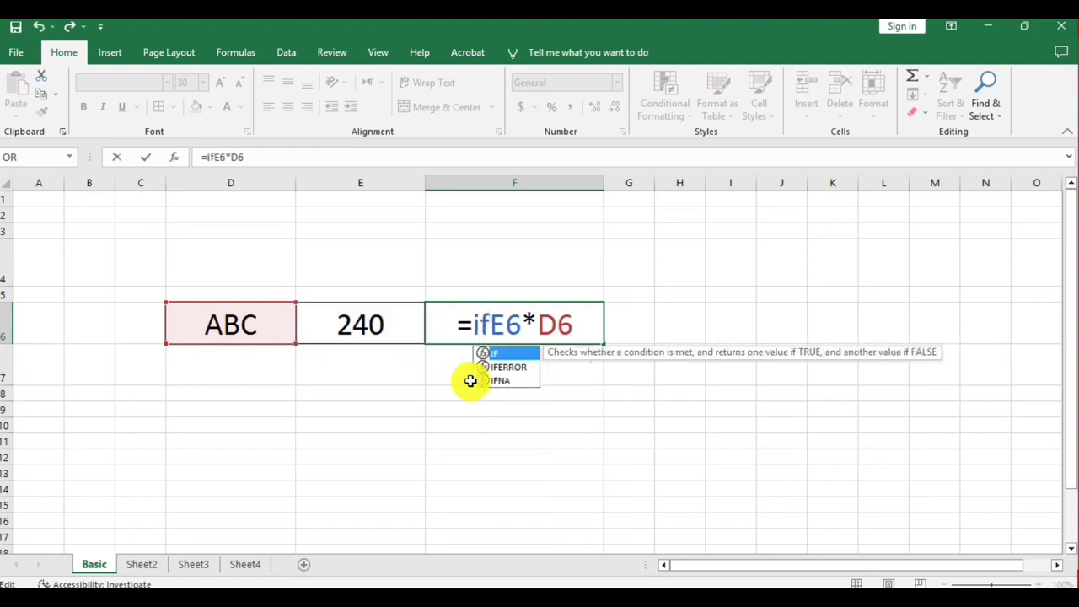
key(Down)
key(Tab)
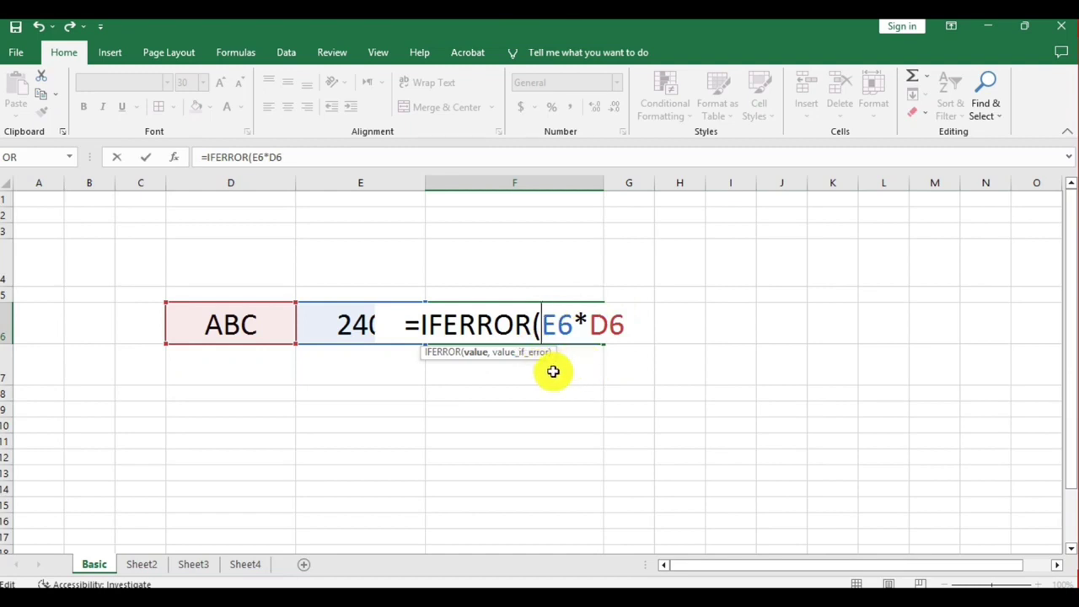
key(Escape)
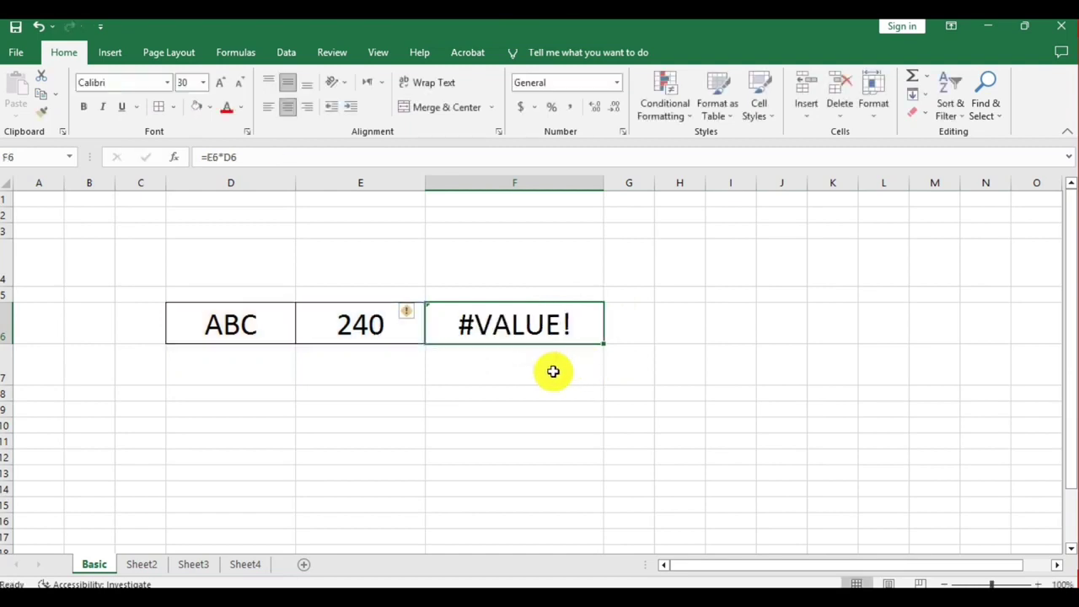
click(732, 325)
text(=)
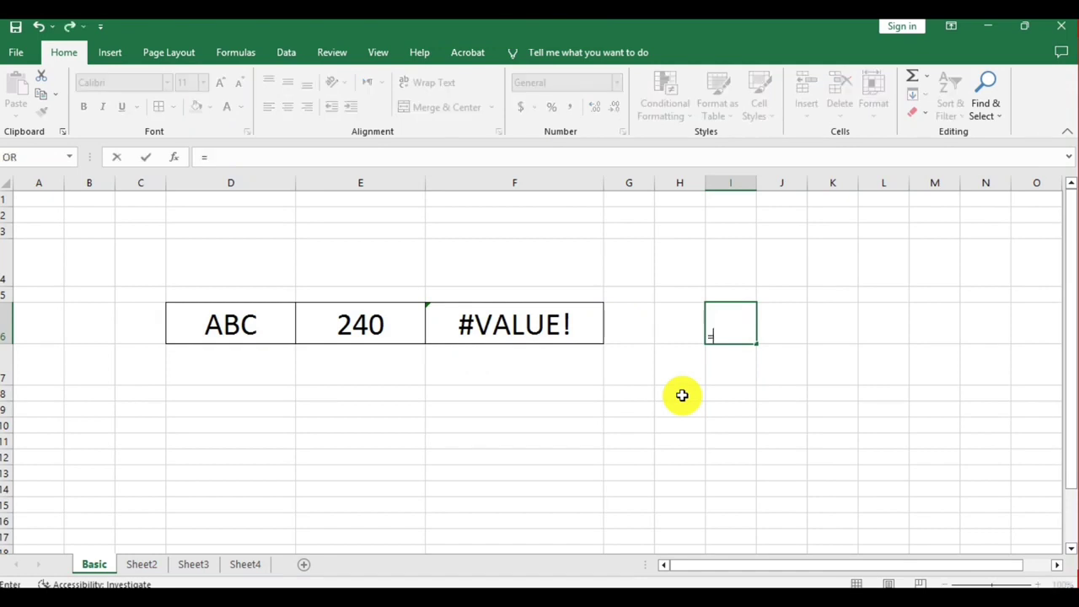
text(ife)
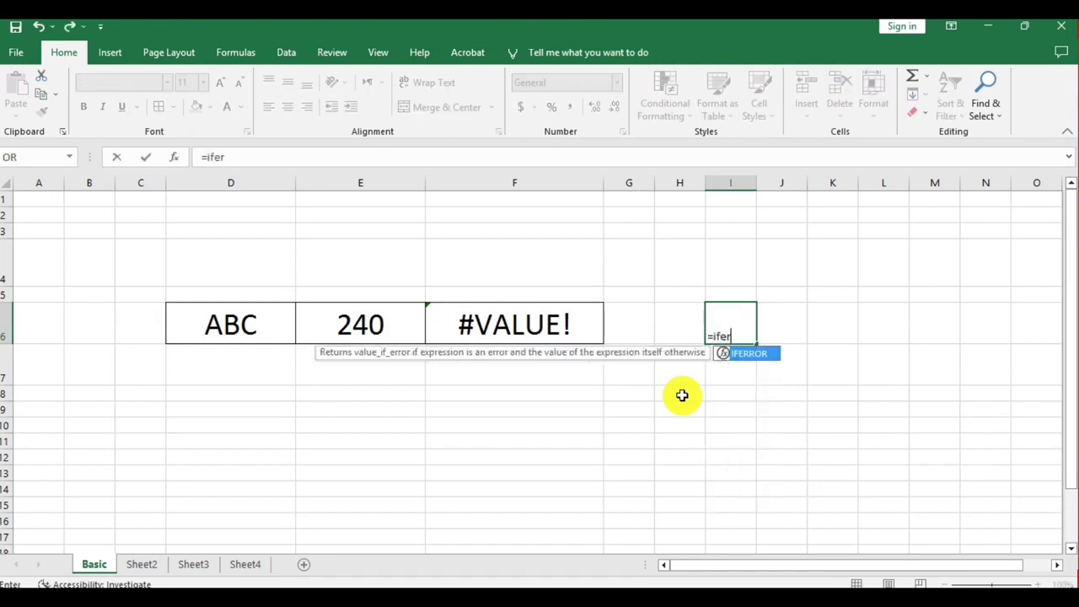
text(r)
key(Tab)
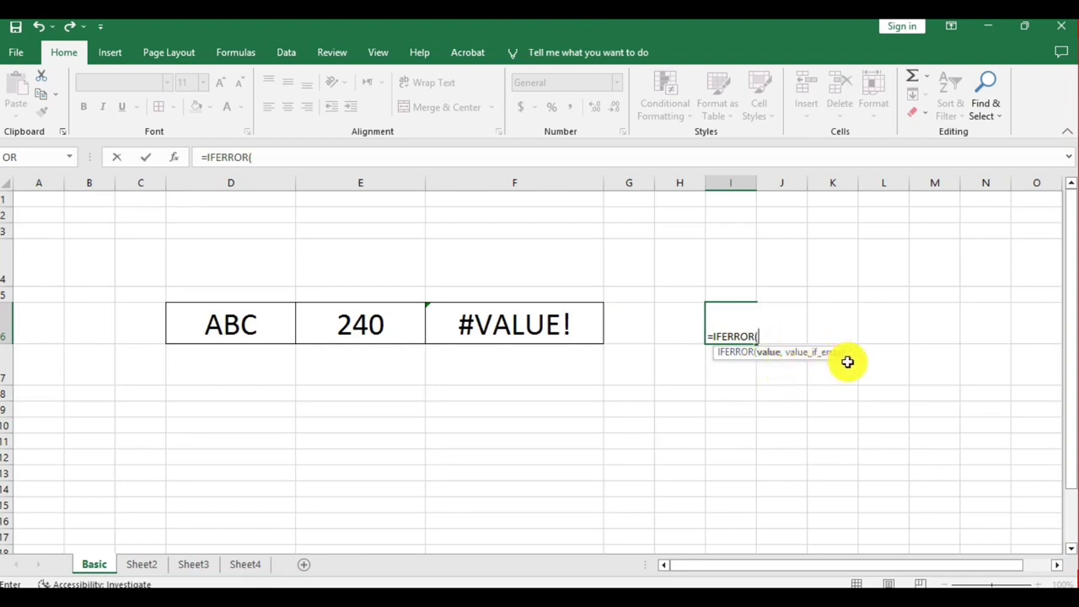
key(BackSpace)
key(BackSpace)
key(BackSpace)
key(BackSpace)
key(BackSpace)
key(BackSpace)
key(BackSpace)
key(BackSpace)
key(BackSpace)
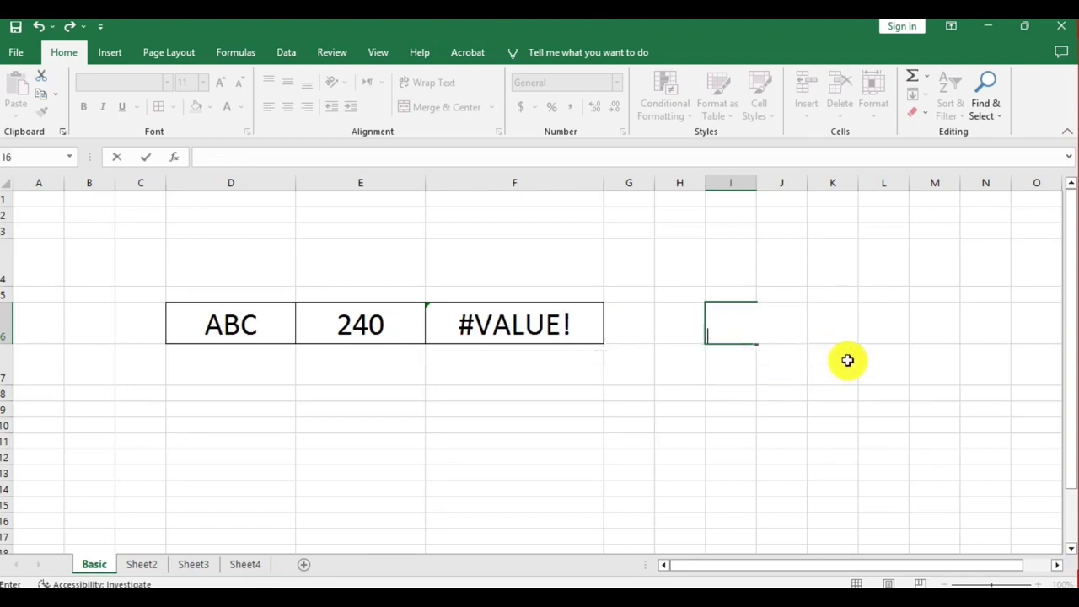
Wrap the multiplication in F6 in IFERROR with an empty text as the error value: =IFERROR(E6*D6,"").
double_click(490, 312)
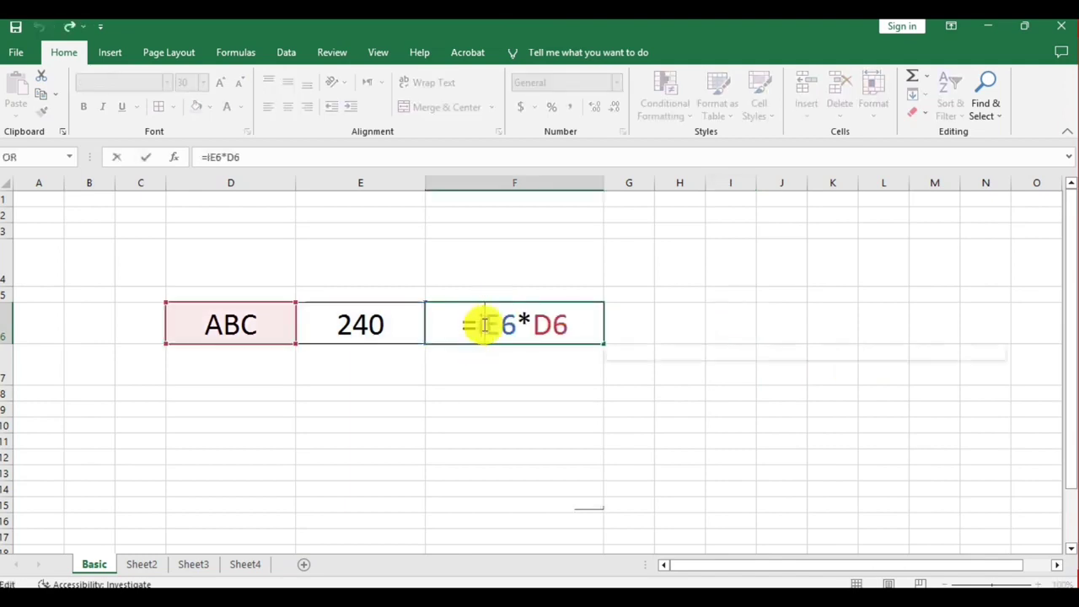
text(ife)
key(Tab)
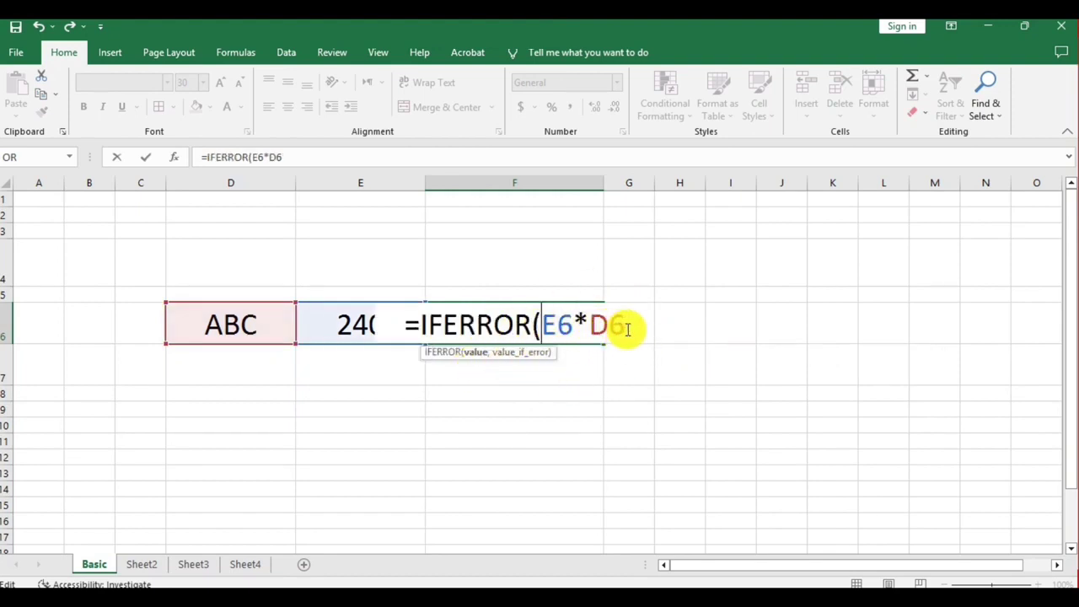
text(,)
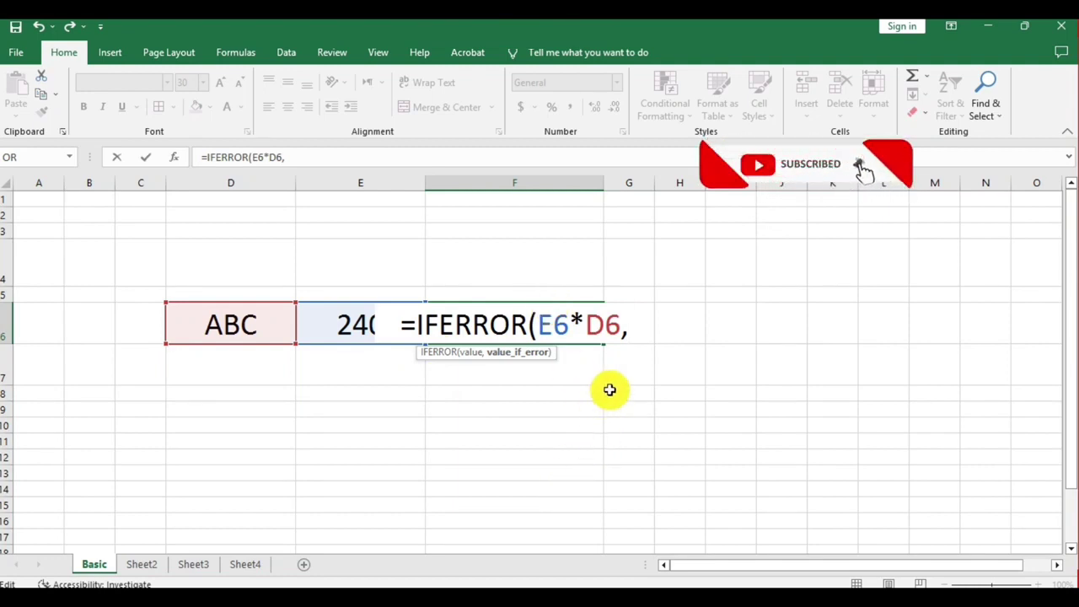
text(")
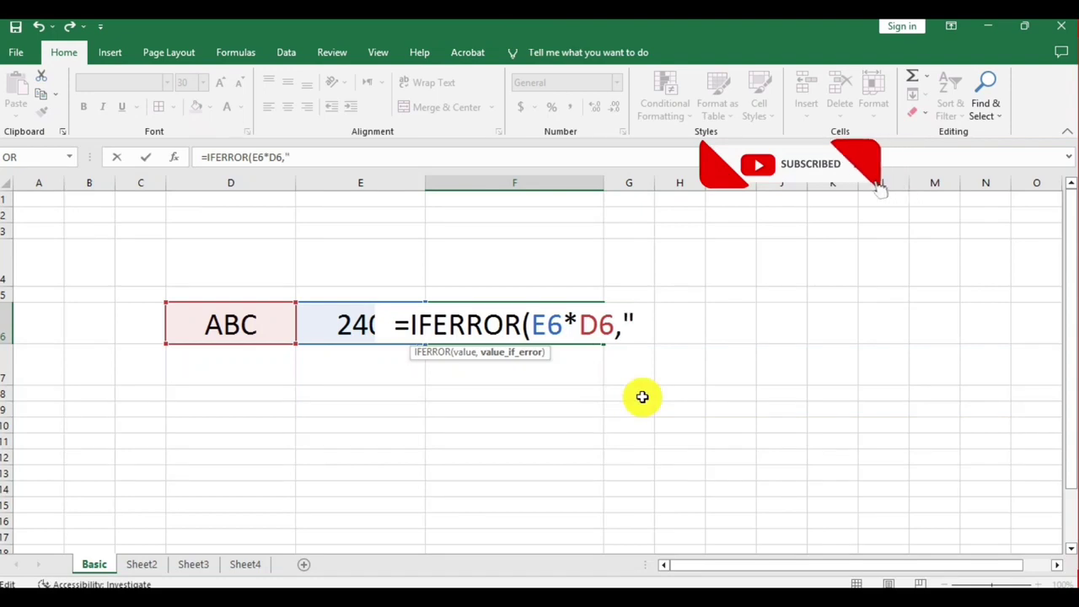
text("))
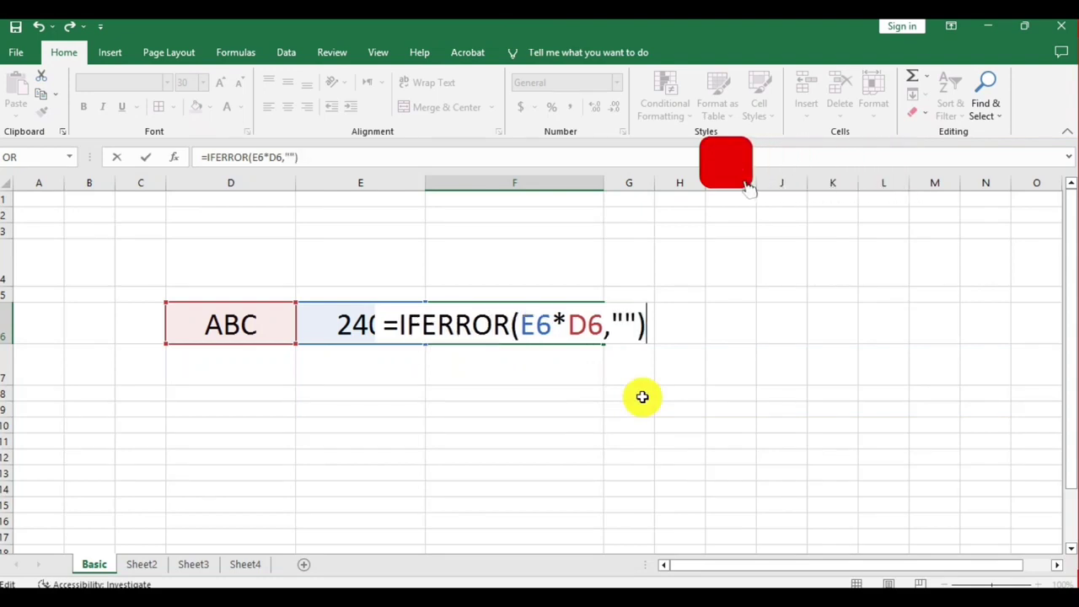
key(Return)
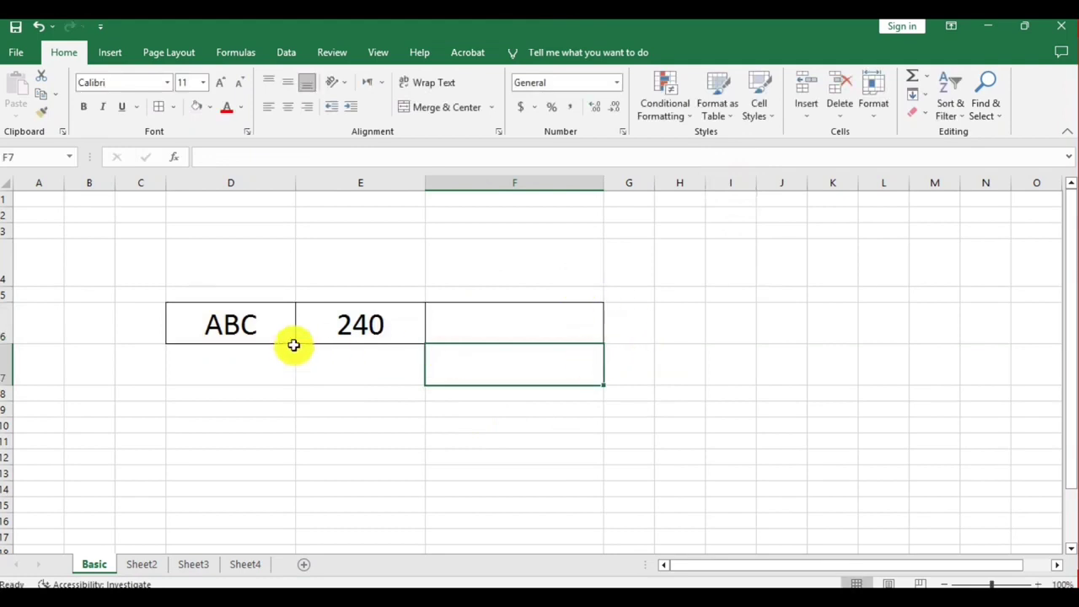
Test the IFERROR formula by entering the number 2 and the text asd in turn in cell D6.
click(222, 328)
text(2)
key(Return)
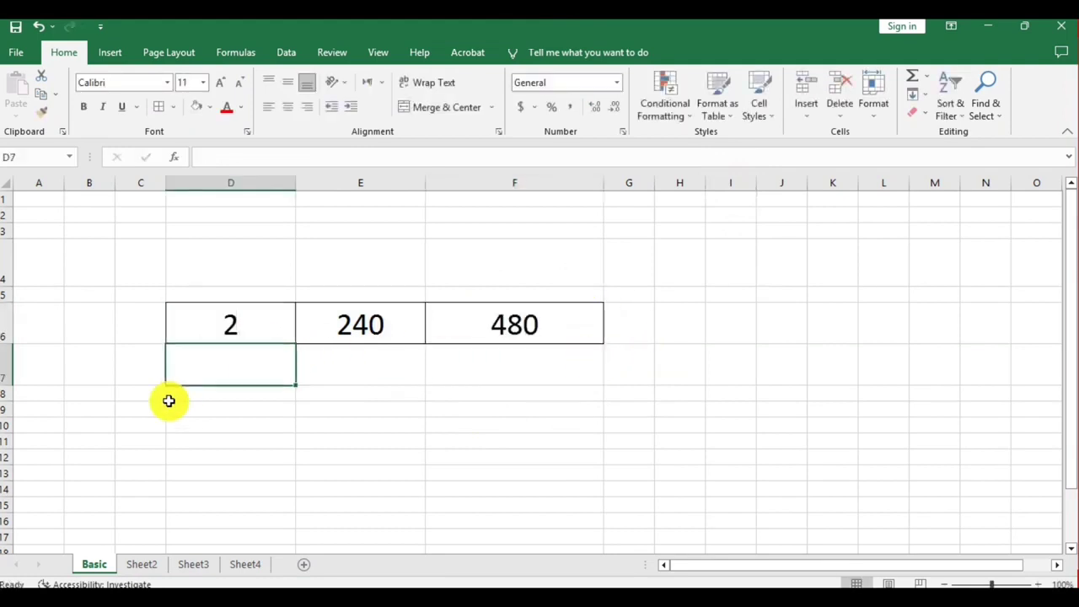
click(236, 313)
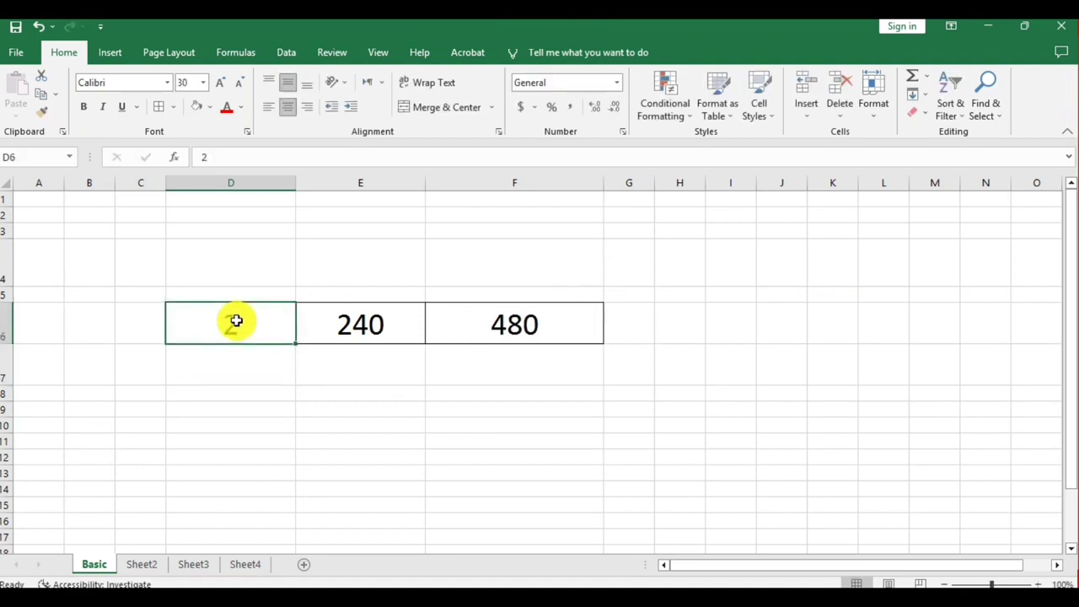
text(asd)
key(Tab)
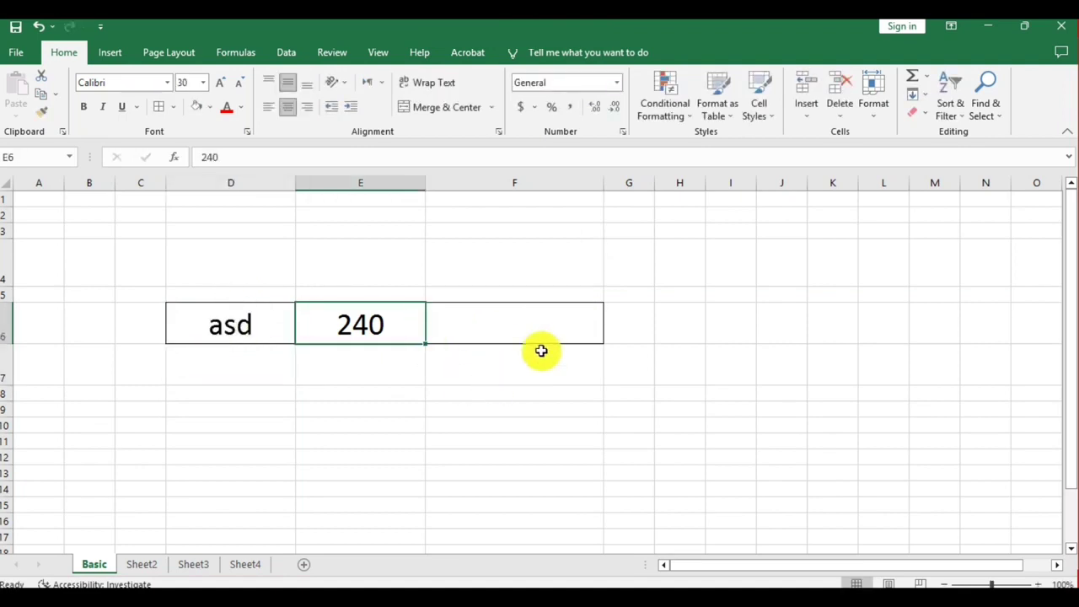
Change the error value of the IFERROR formula in F6 to "invalid".
click(477, 332)
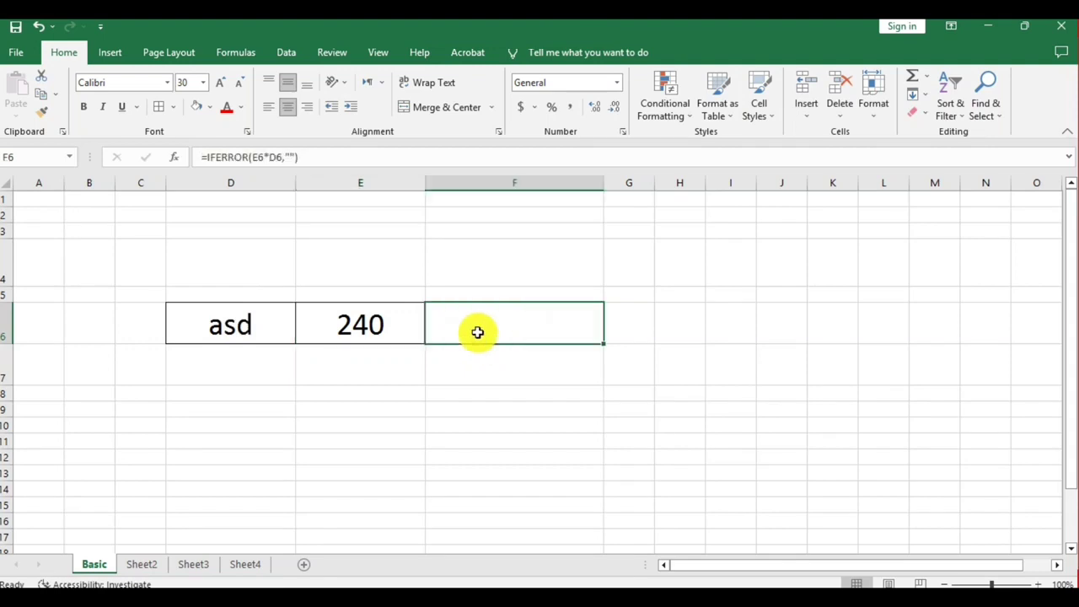
double_click(477, 332)
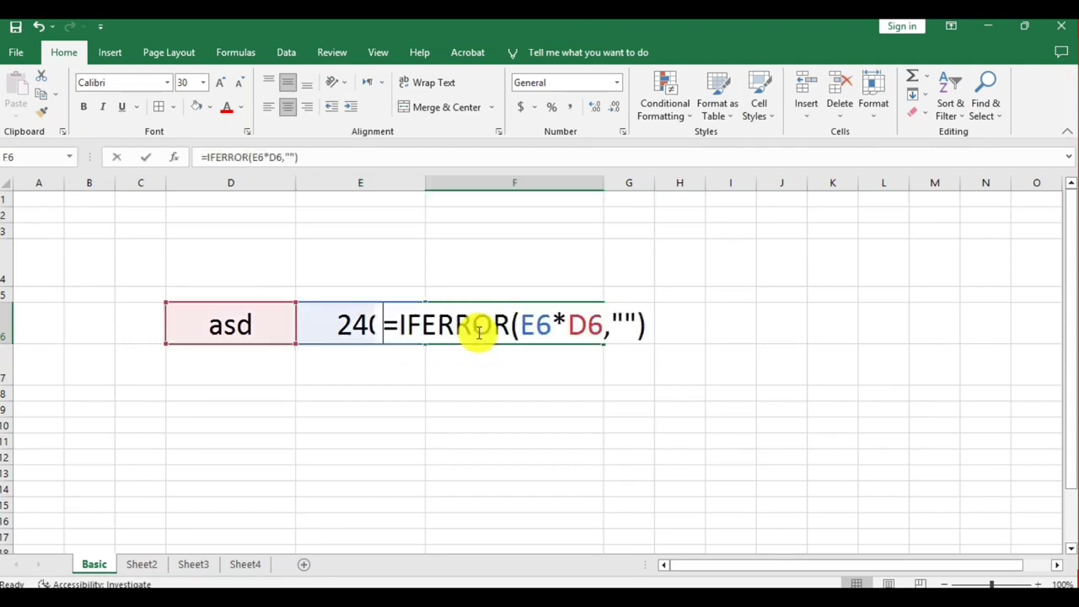
click(623, 325)
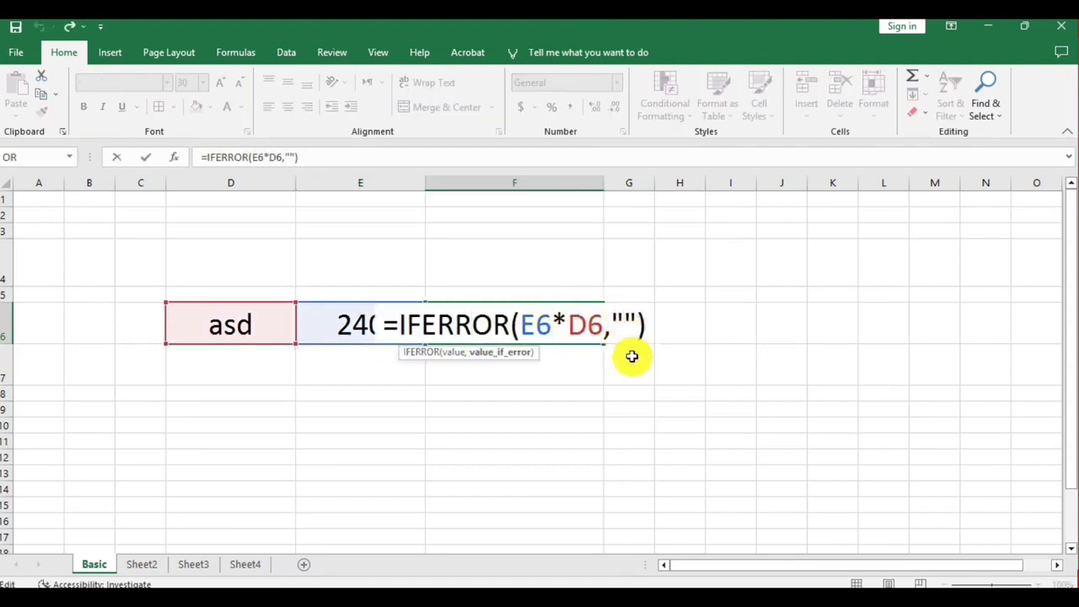
text(invalid)
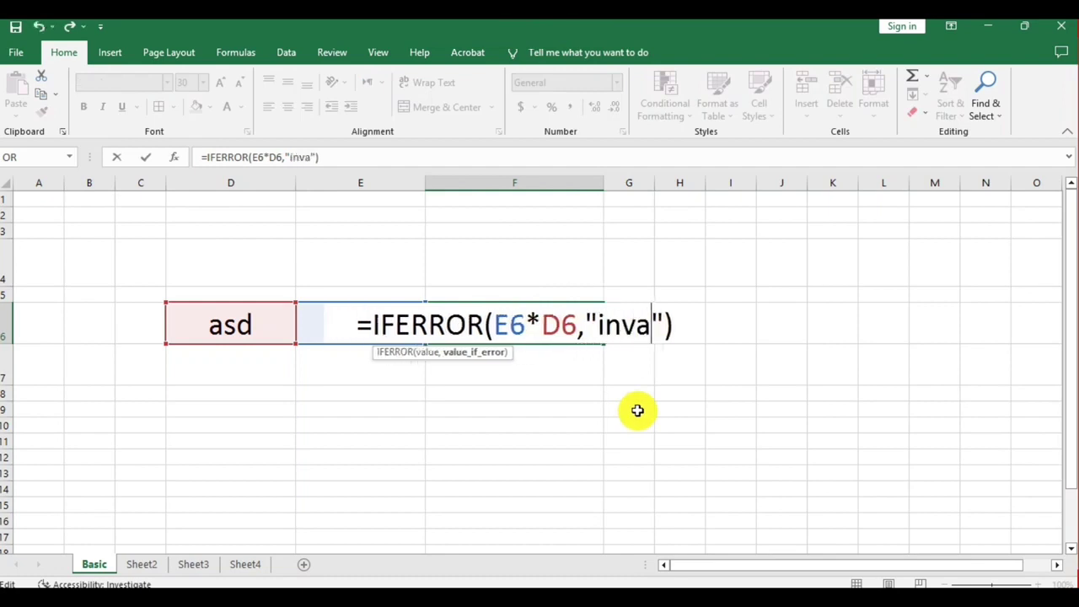
key(Return)
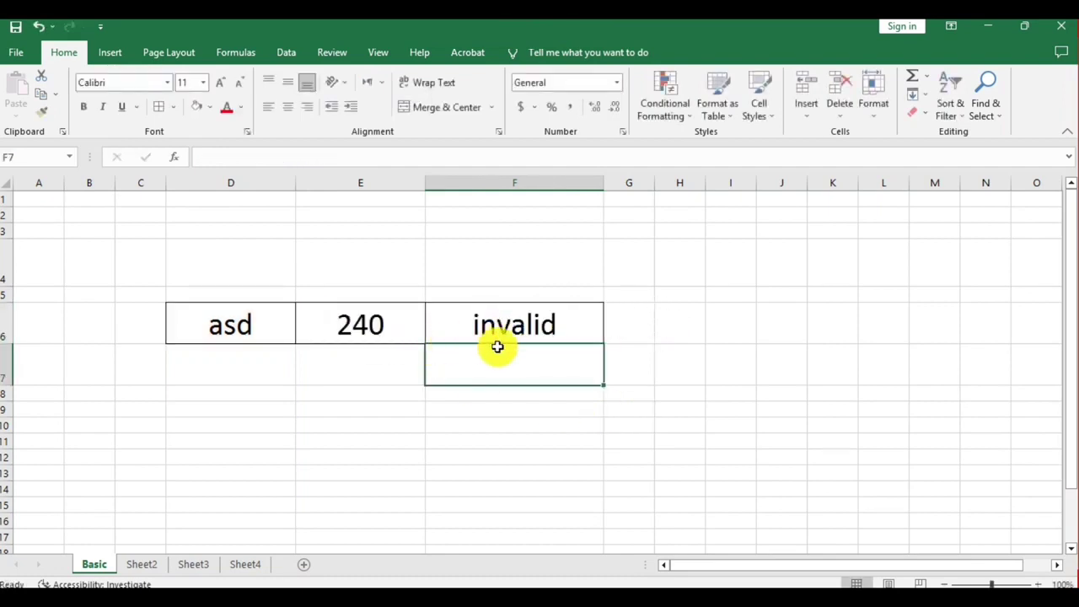
Test the edited formula by entering the number 4 and the text qwer in turn in cell D6.
click(201, 319)
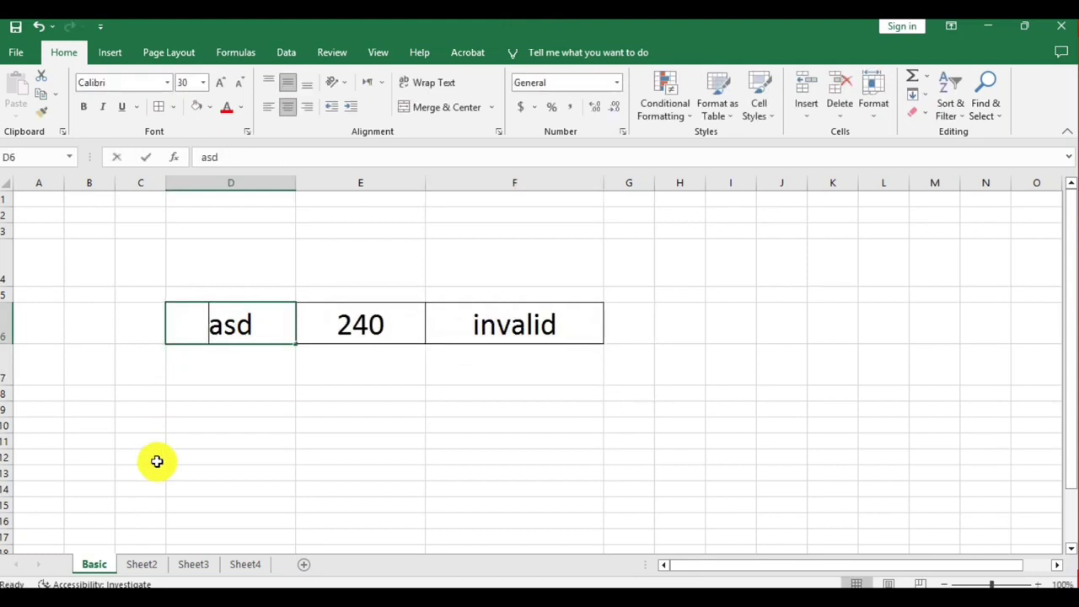
text(4)
key(Return)
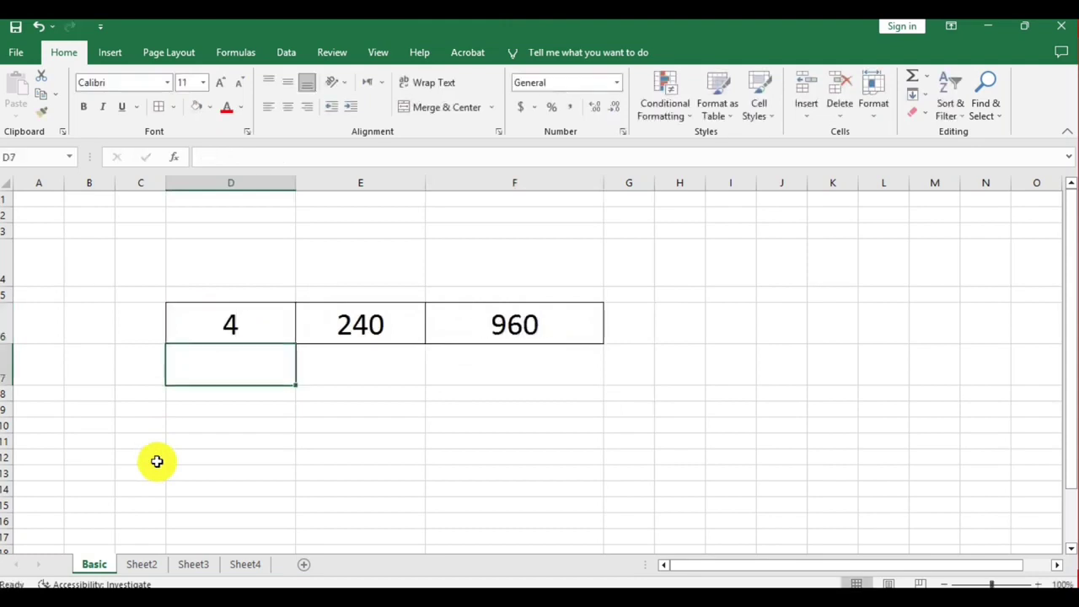
click(204, 335)
text(qwer)
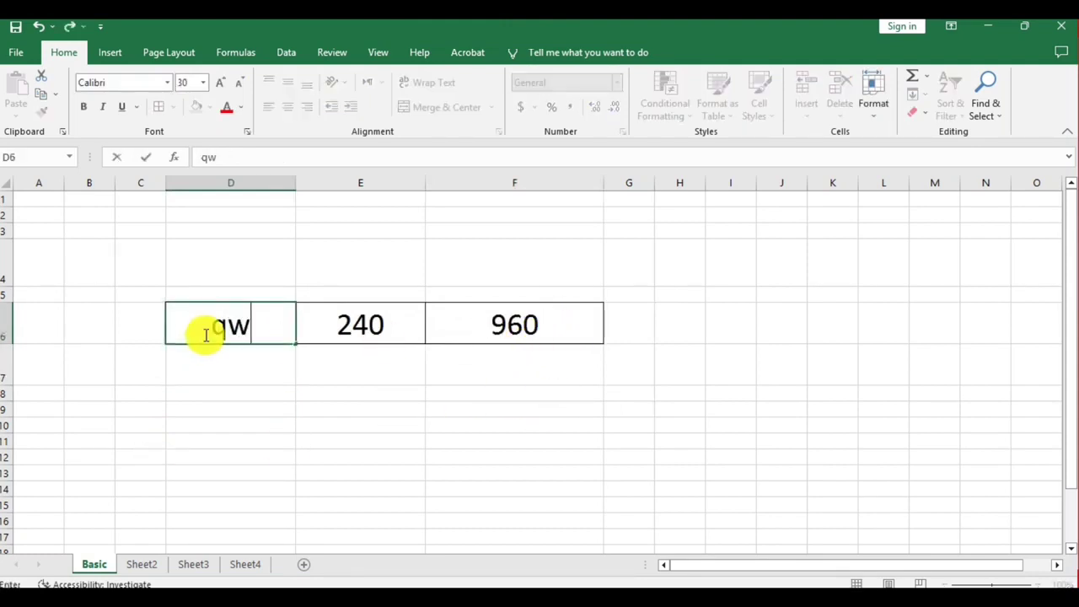
key(Tab)
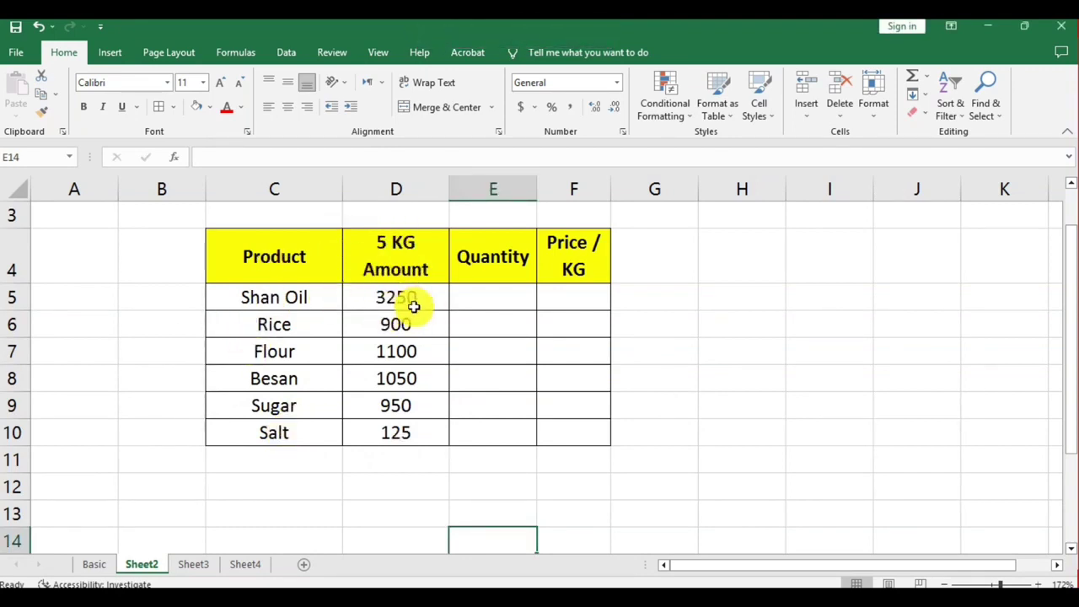
Enter the formula =D5/E5 in F5 to calculate the Shan Oil price per kilogram.
click(580, 295)
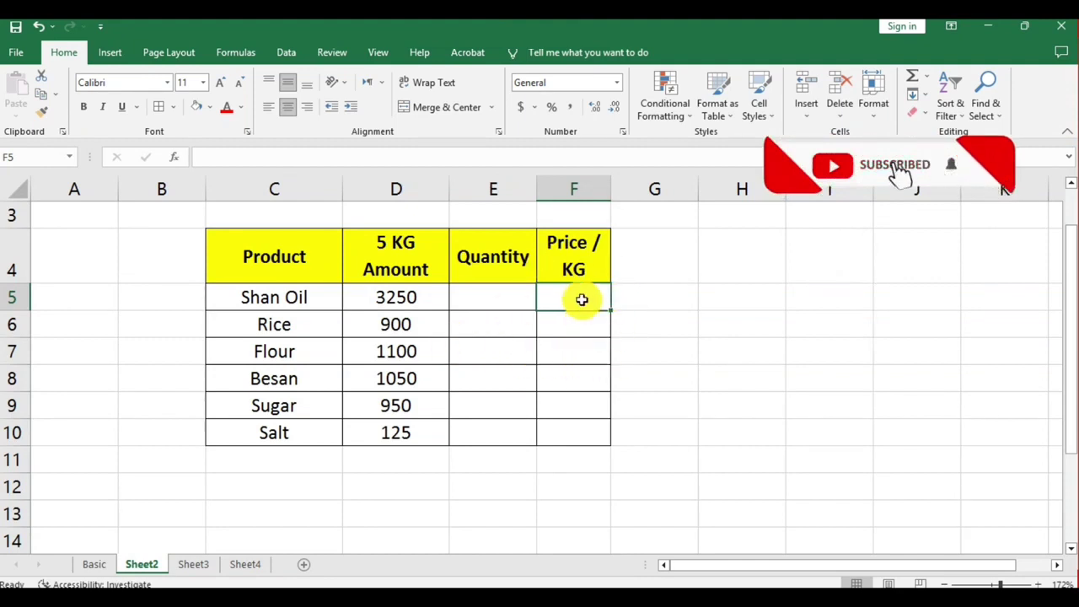
text(=)
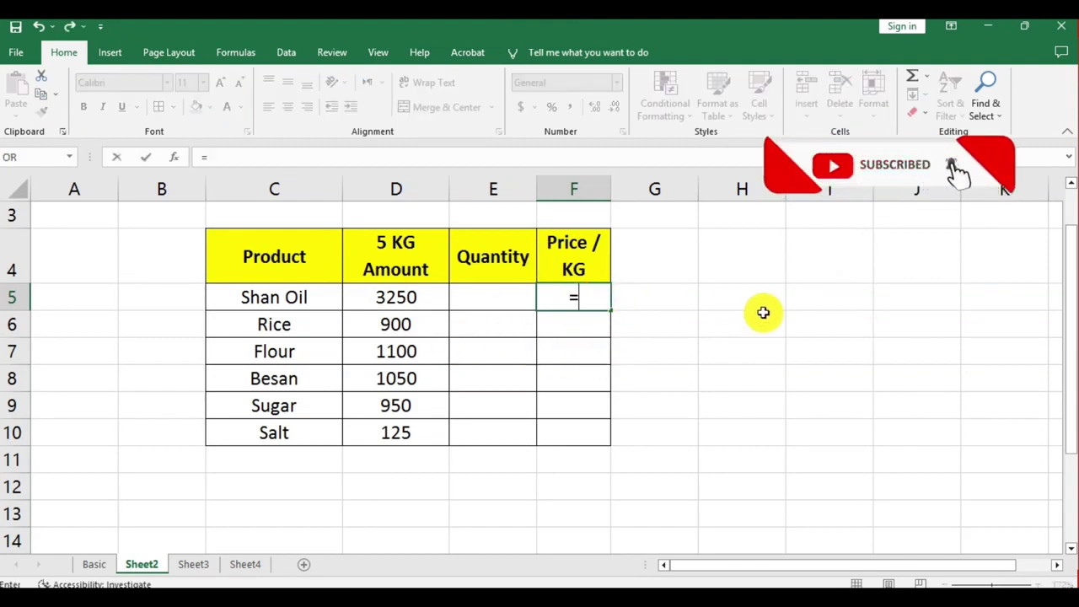
click(392, 299)
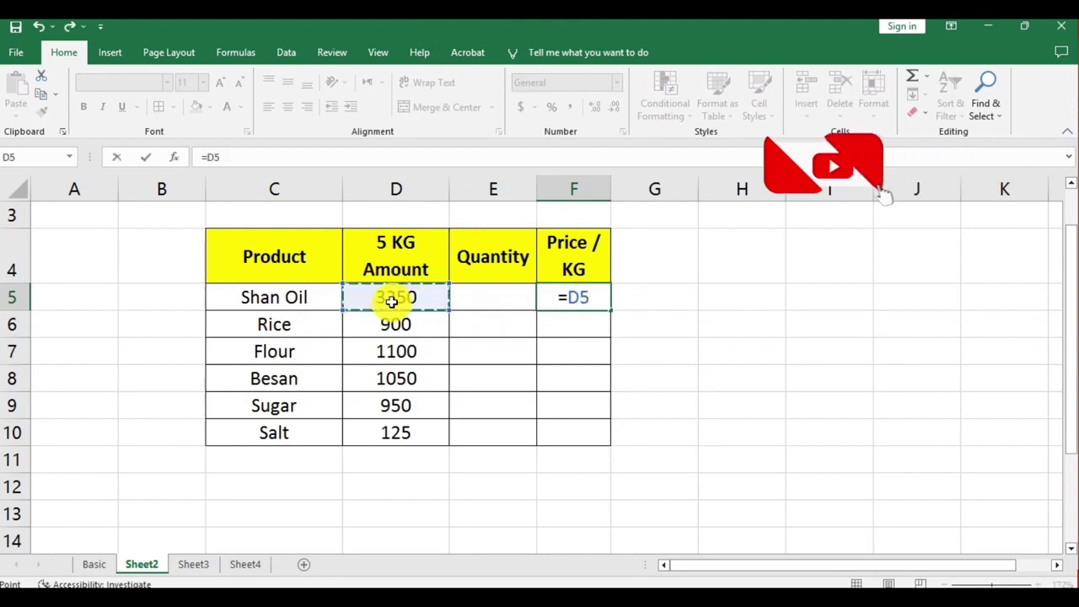
text(/)
click(475, 295)
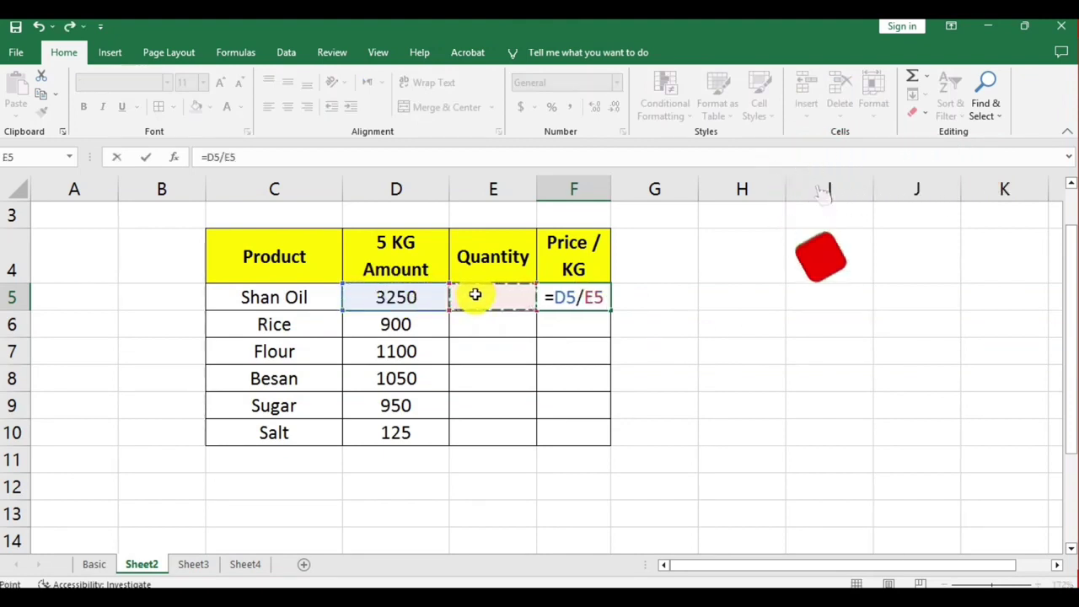
key(Return)
Copy the plain division formula from F5 down the Price / KG column to F10.
click(563, 295)
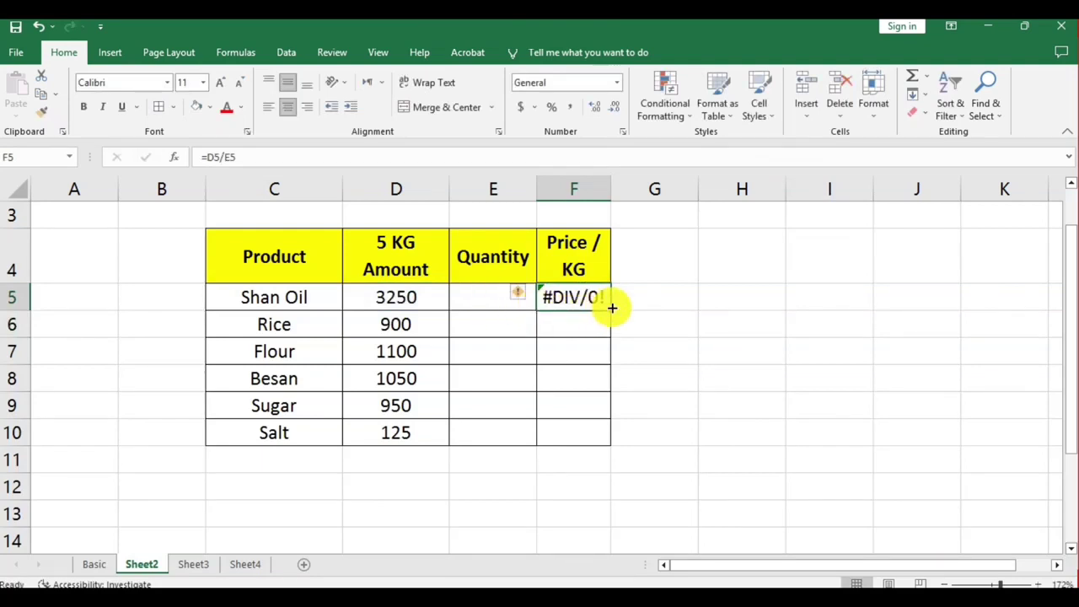
drag(612, 310, 608, 419)
drag(607, 449, 609, 447)
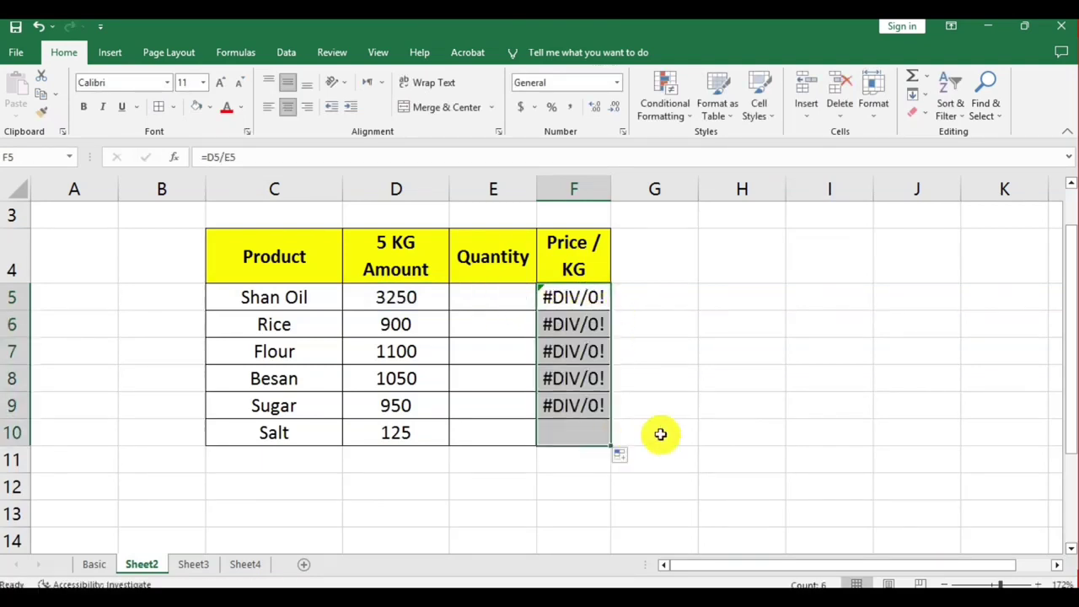
click(681, 433)
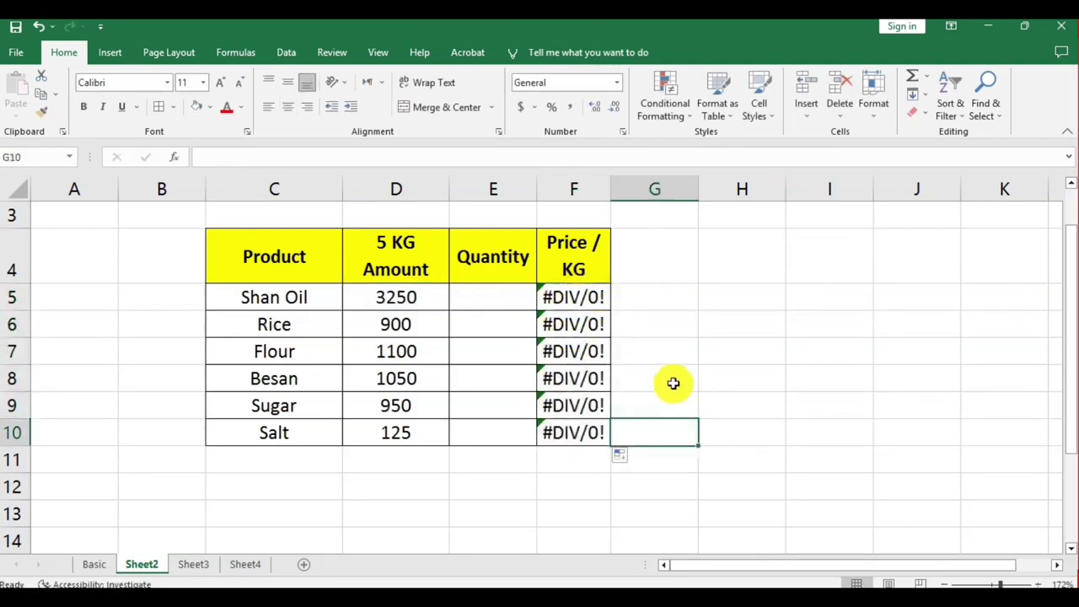
Enter 5 as the Shan Oil quantity in E5.
click(479, 301)
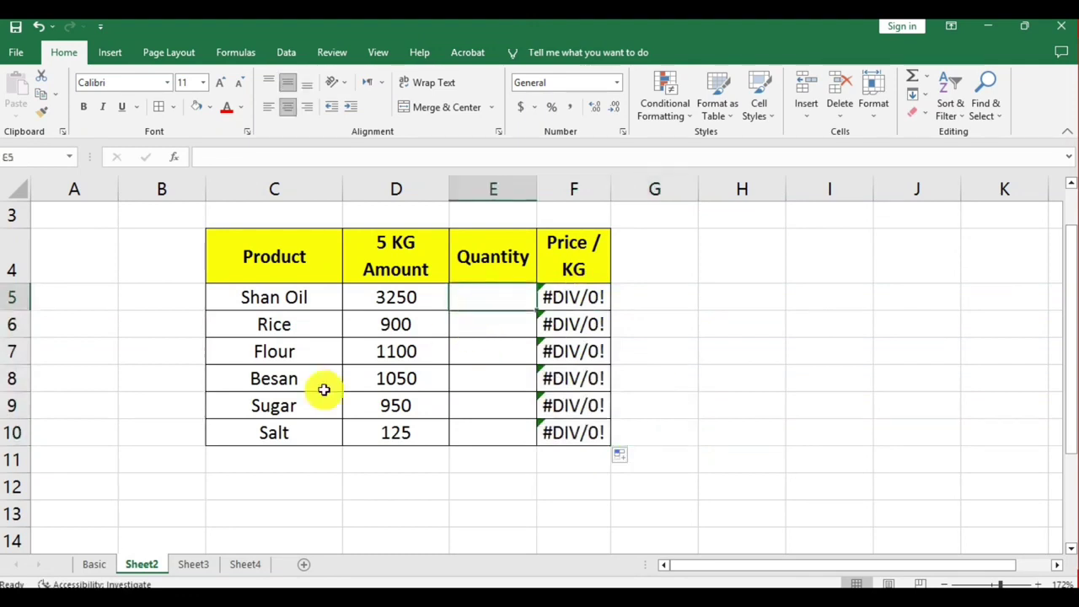
text(5)
key(Return)
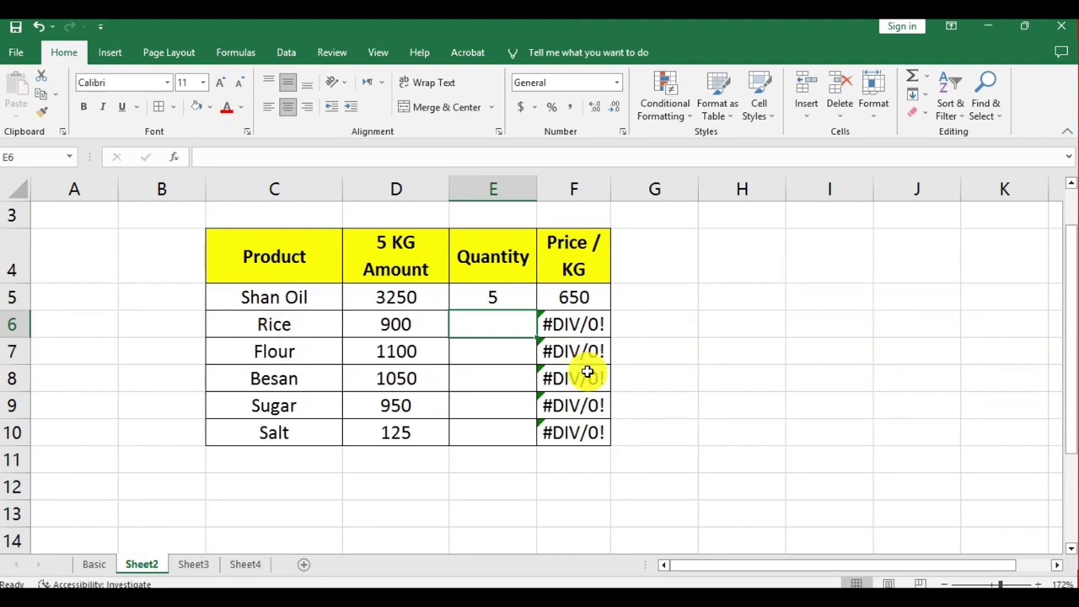
Wrap the division in F5 in IFERROR with an empty text as the error value: =IFERROR(D5/E5,"").
click(571, 296)
double_click(568, 297)
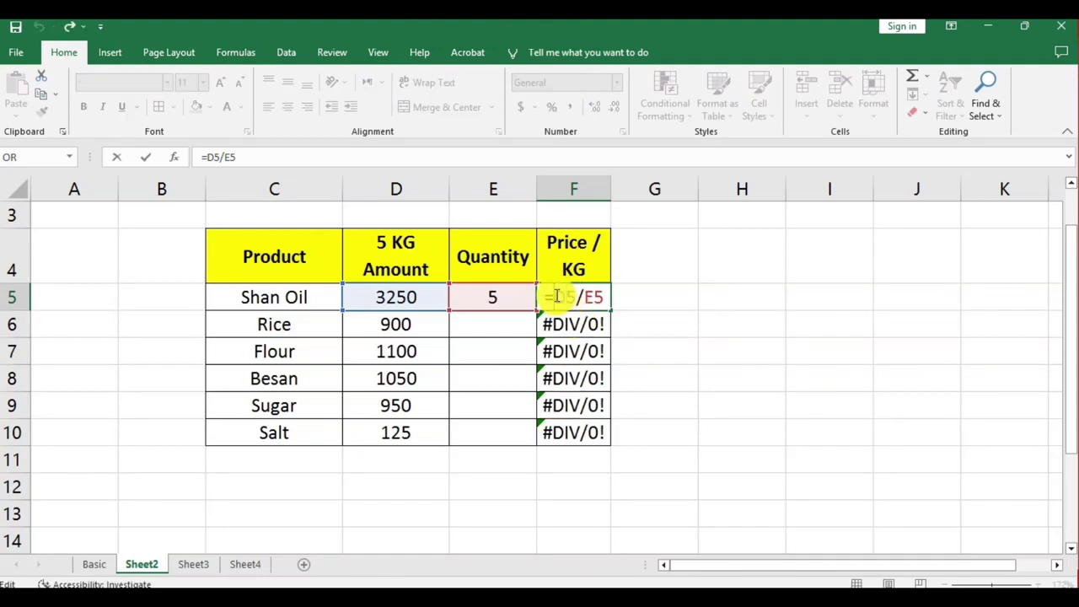
click(557, 296)
text(IFERROR()
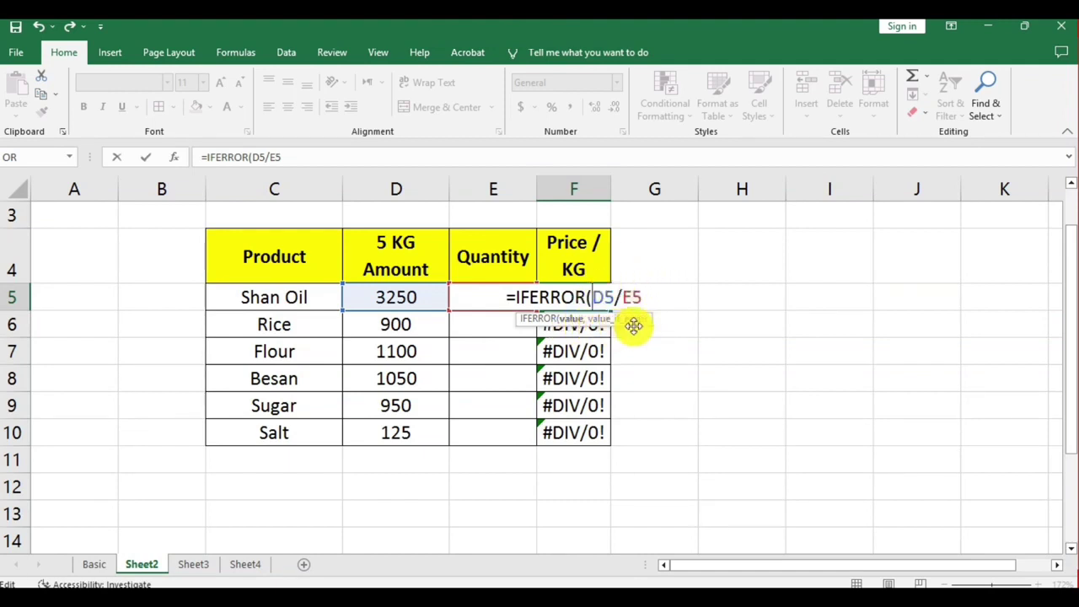
text(,)
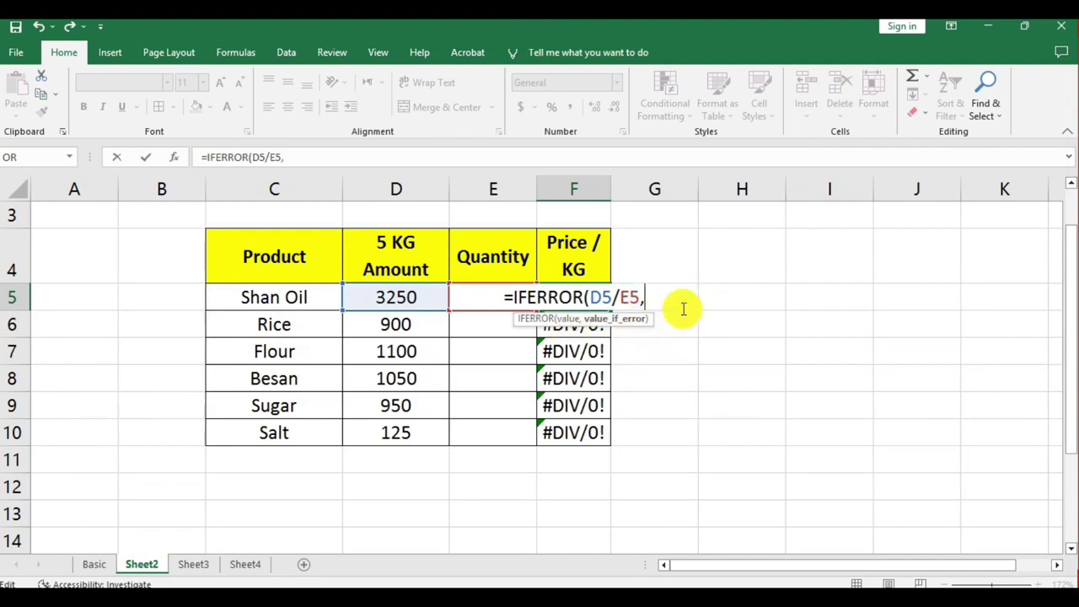
text(")
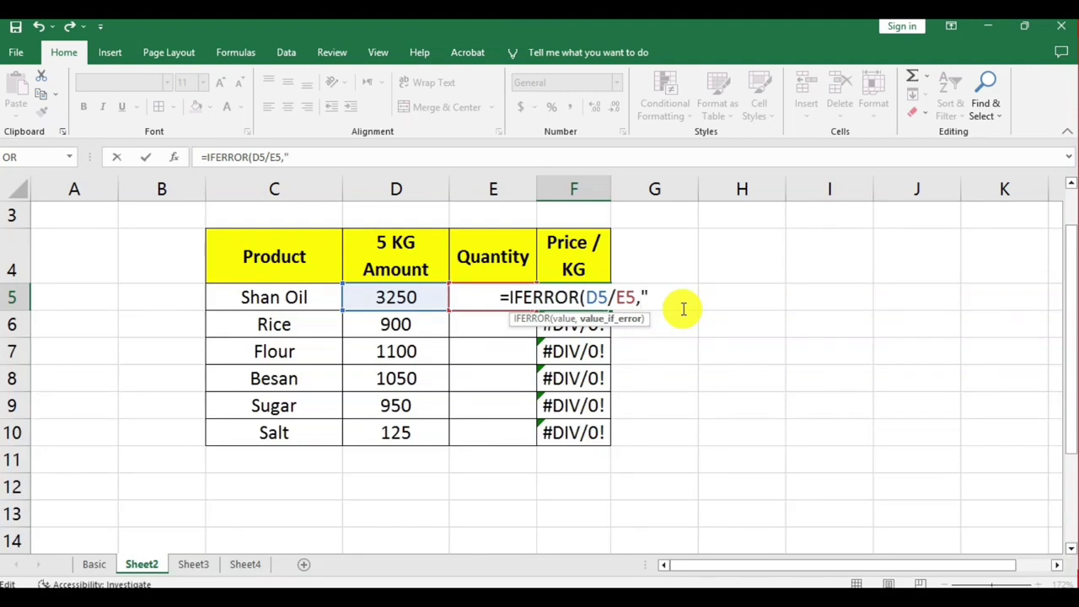
text(")
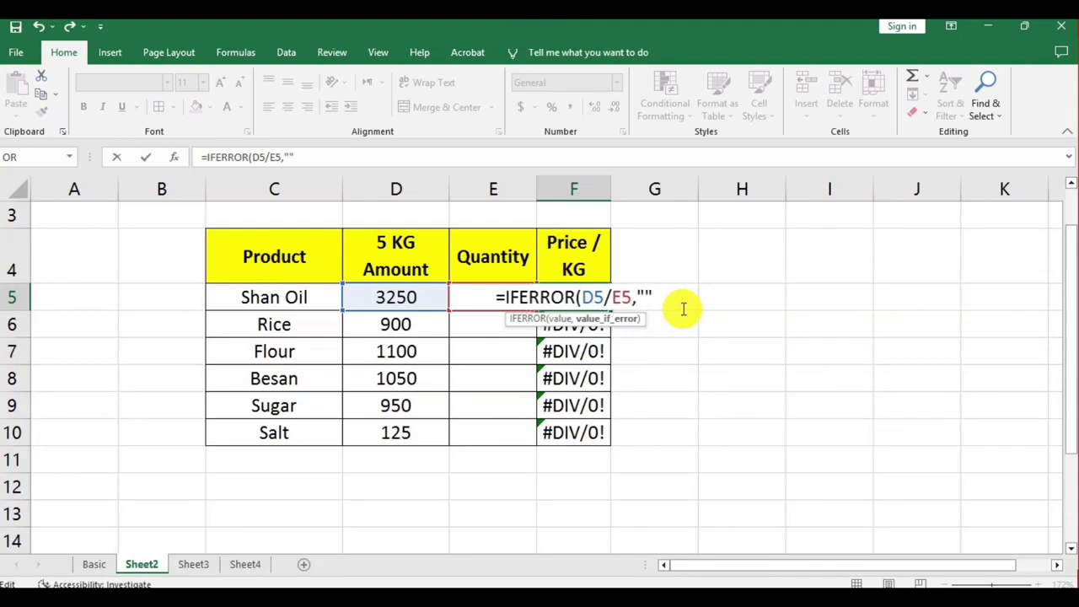
text())
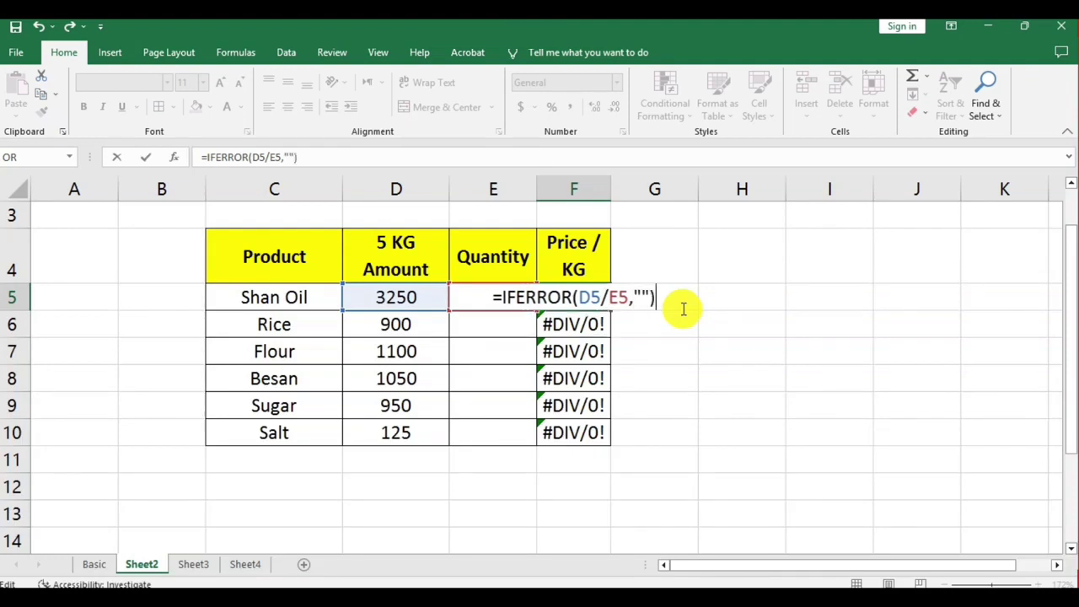
key(Return)
Fill the IFERROR formula from F5 down through F10.
click(601, 303)
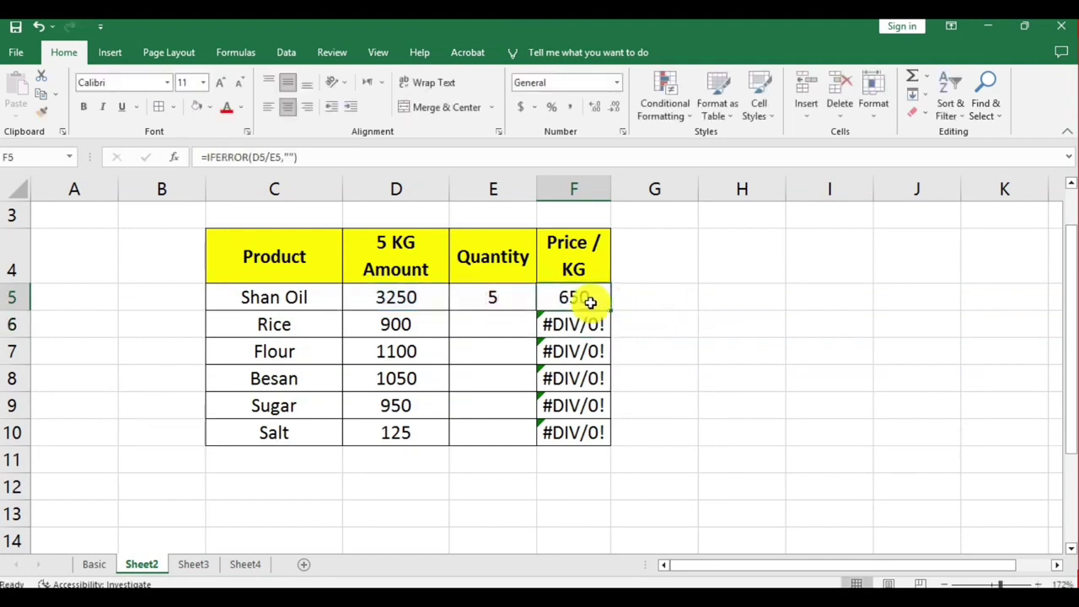
drag(610, 309, 602, 433)
click(700, 384)
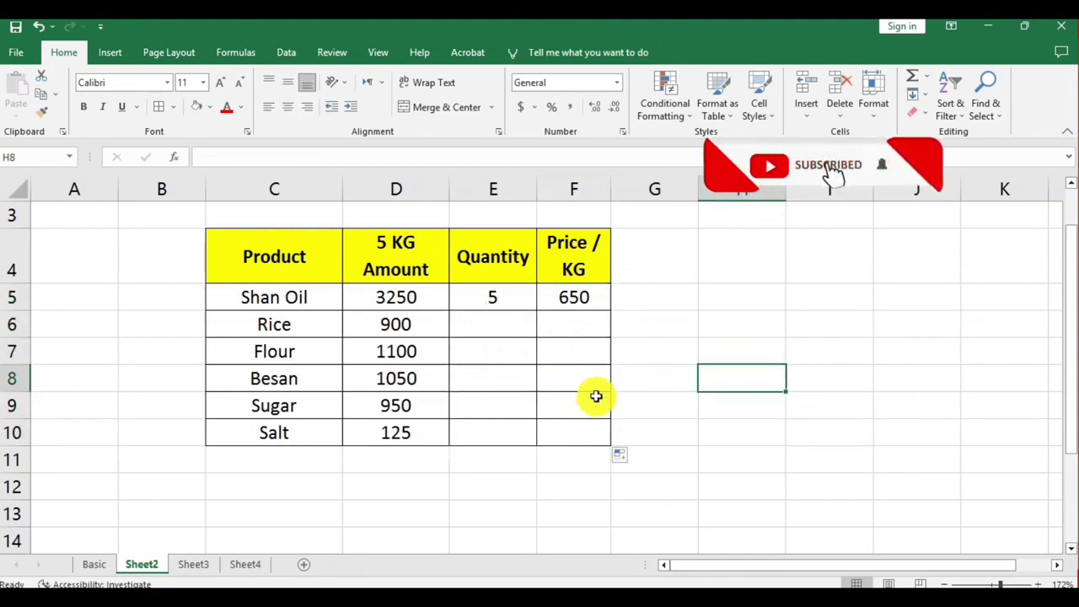
Clear the Shan Oil quantity in E5 and enter 5 as the Rice quantity in E6.
click(504, 305)
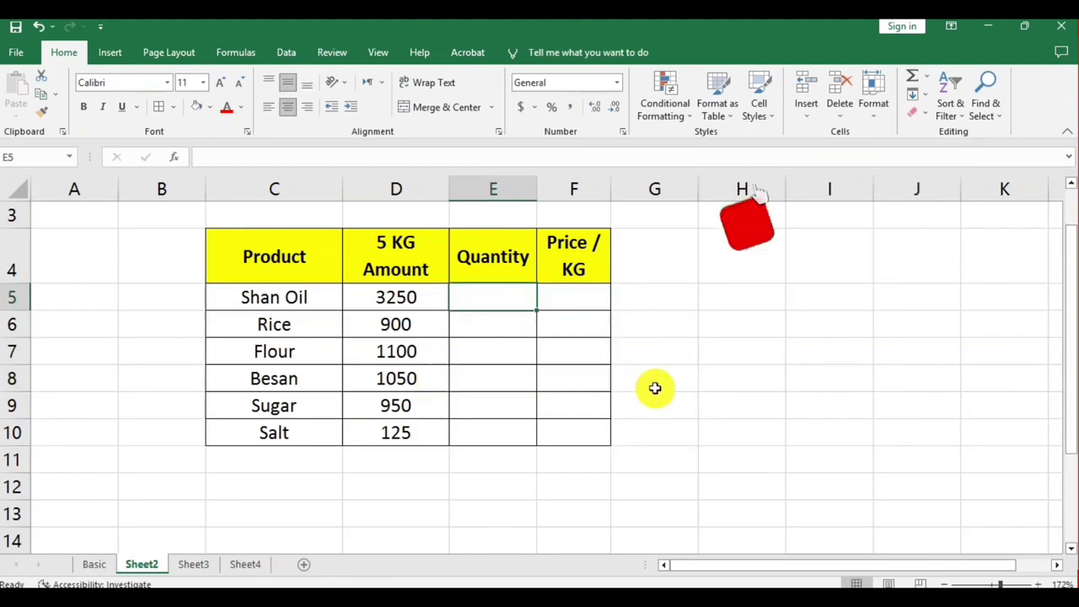
click(493, 327)
text(5)
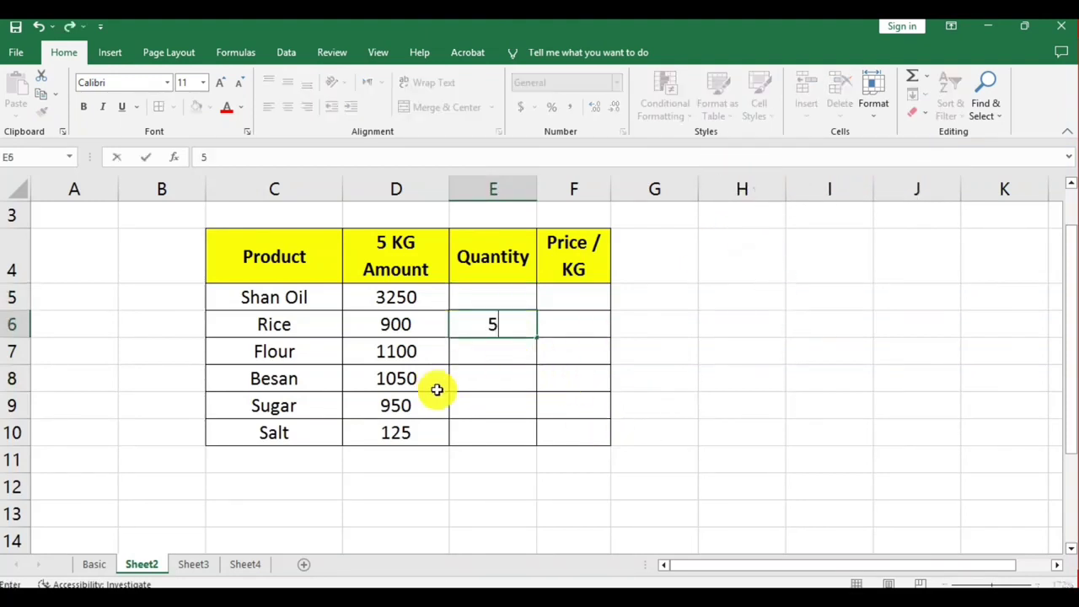
key(Tab)
text(180)
key(Return)
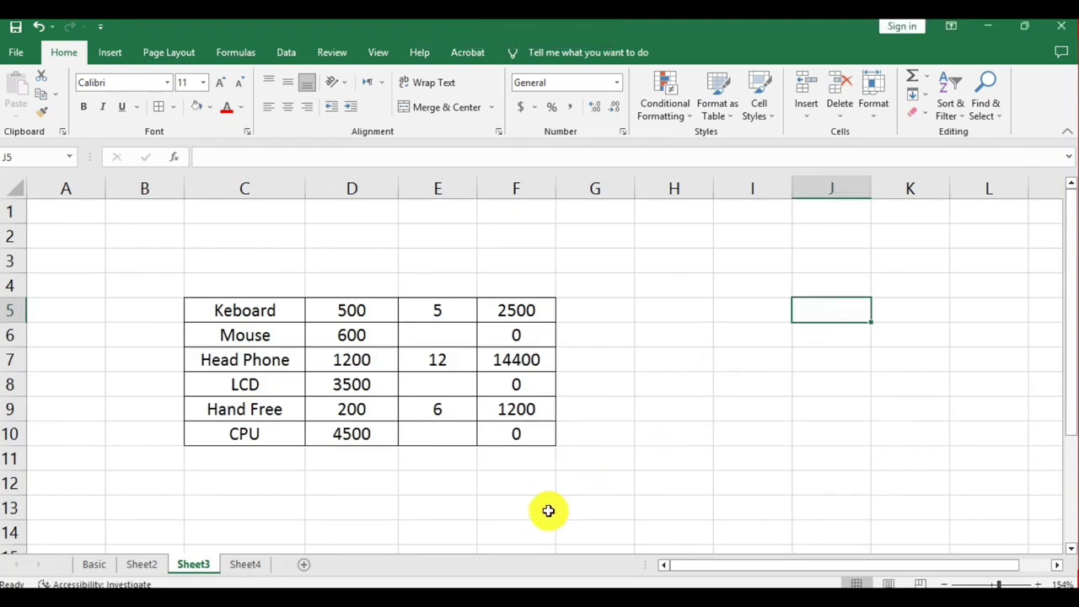
click(362, 316)
click(437, 306)
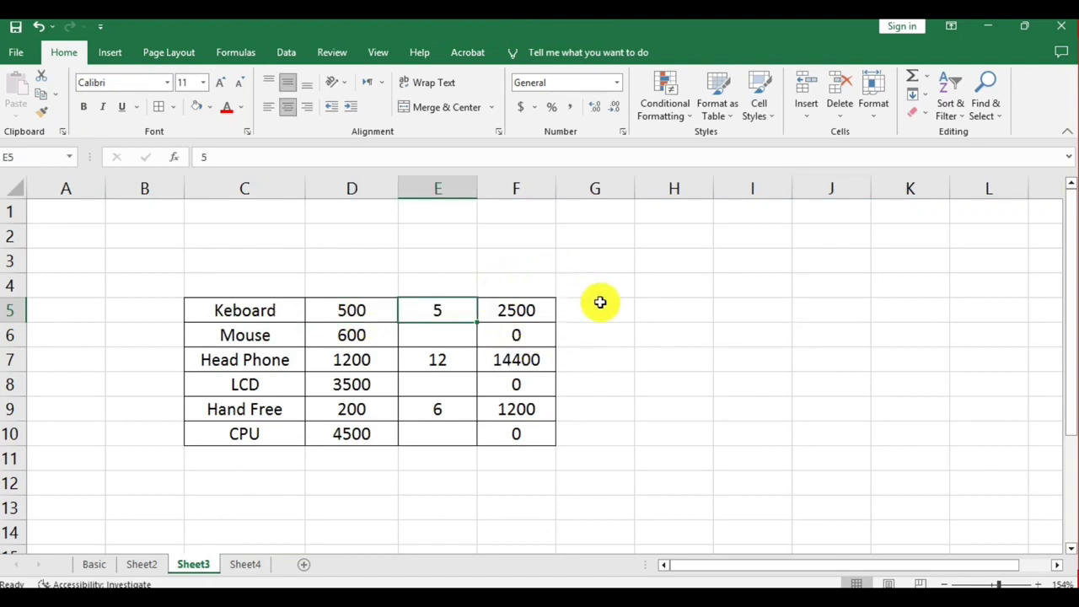
click(339, 340)
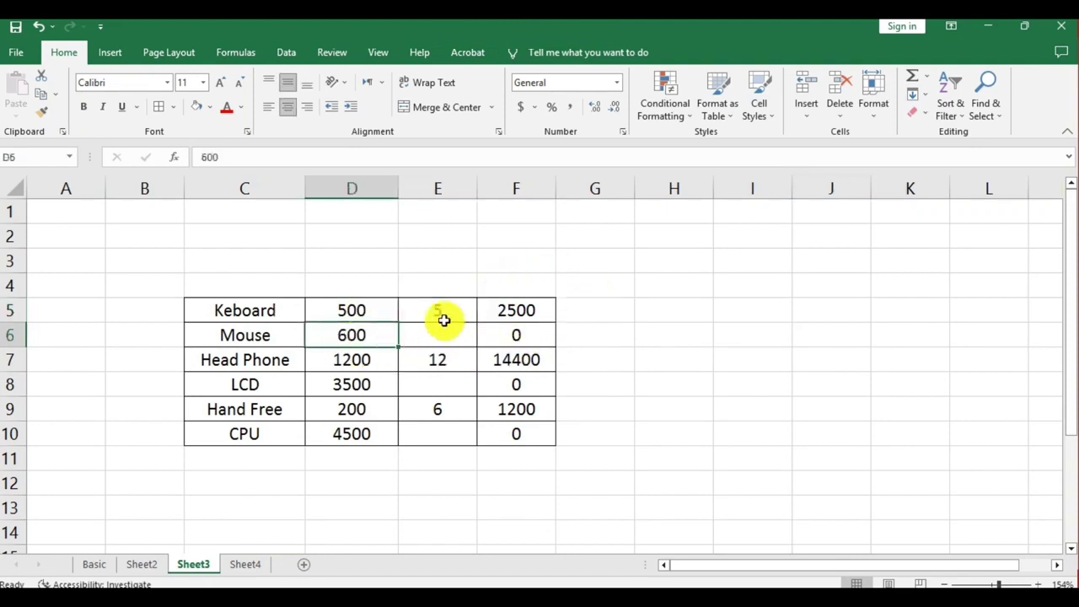
click(551, 343)
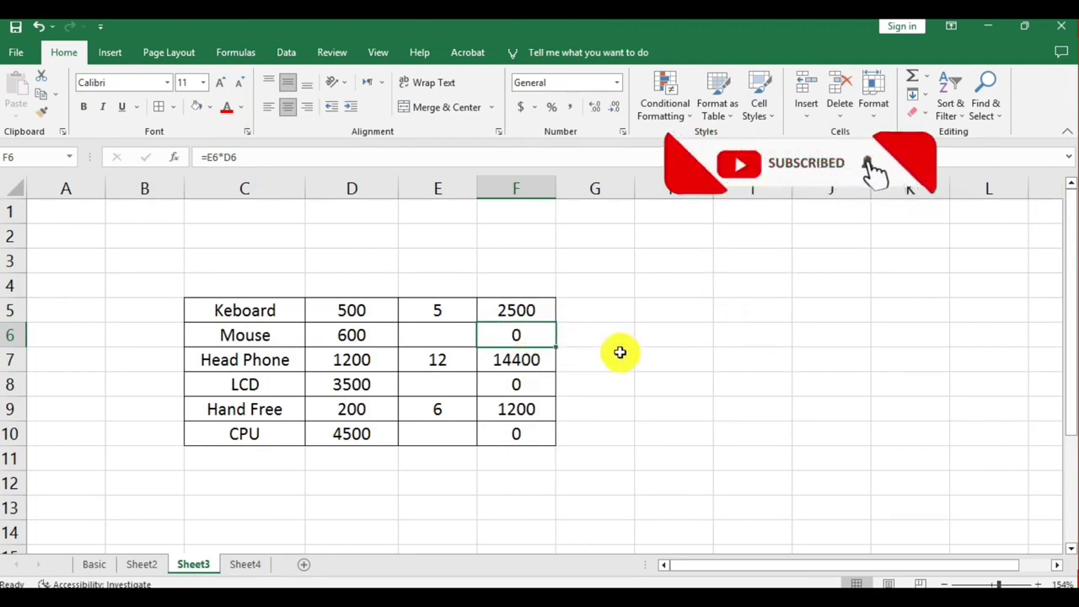
Change the Keboard row's multiplication in F5 to an IF formula with an empty text as the false value: =IF(E5>0,E5*D5,"").
click(494, 308)
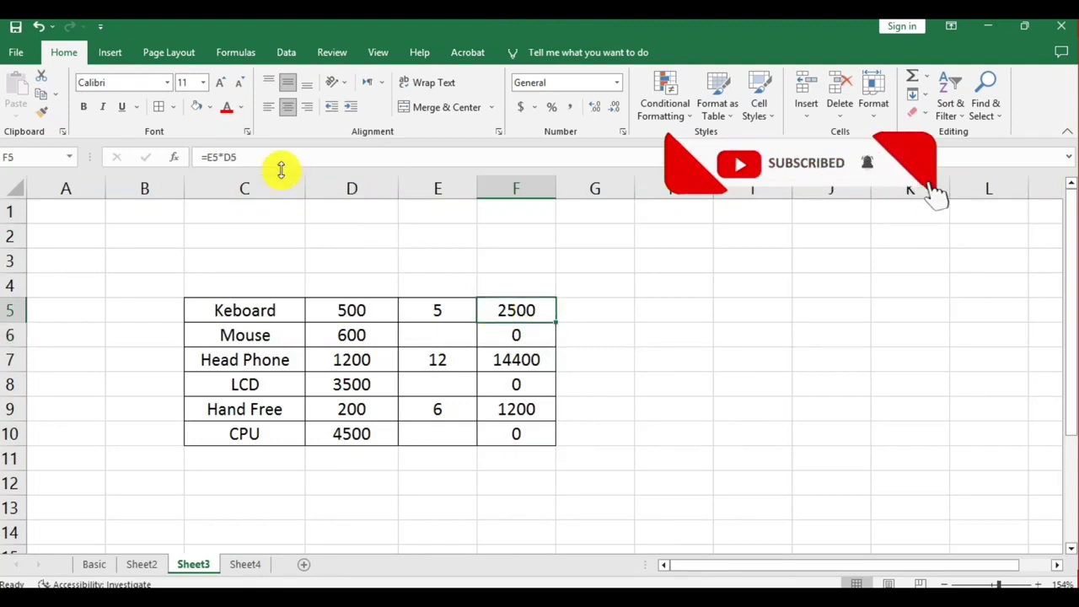
click(315, 166)
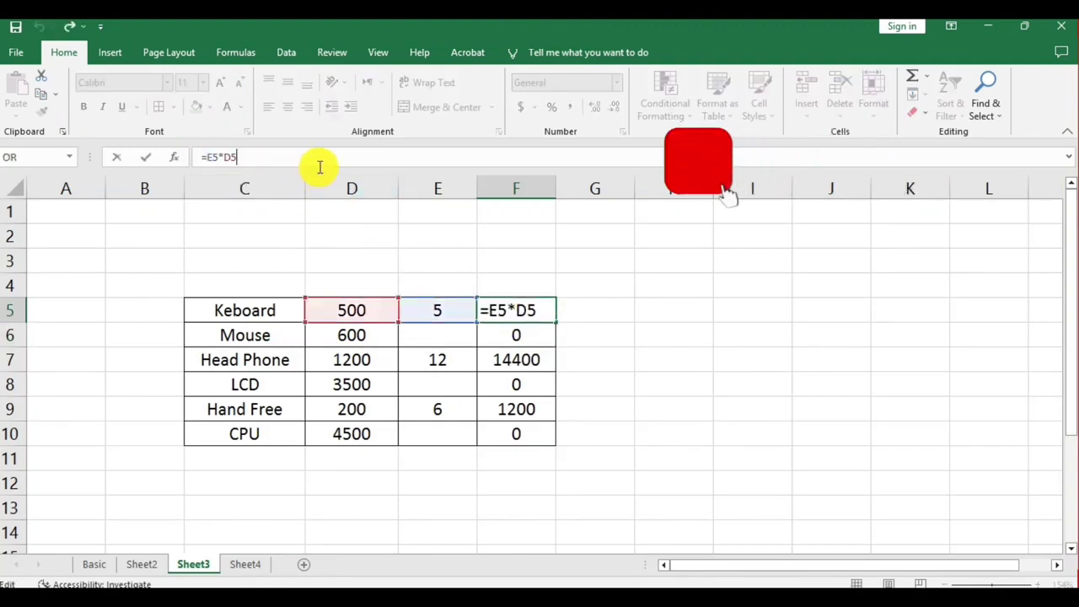
key(Left)
key(Left)
key(Left)
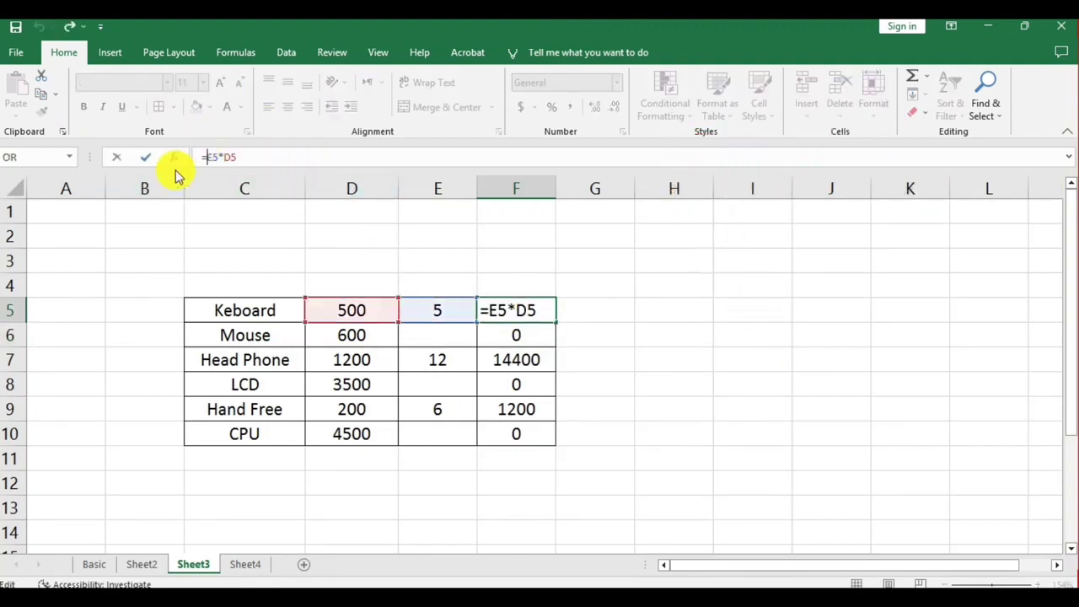
text(if)
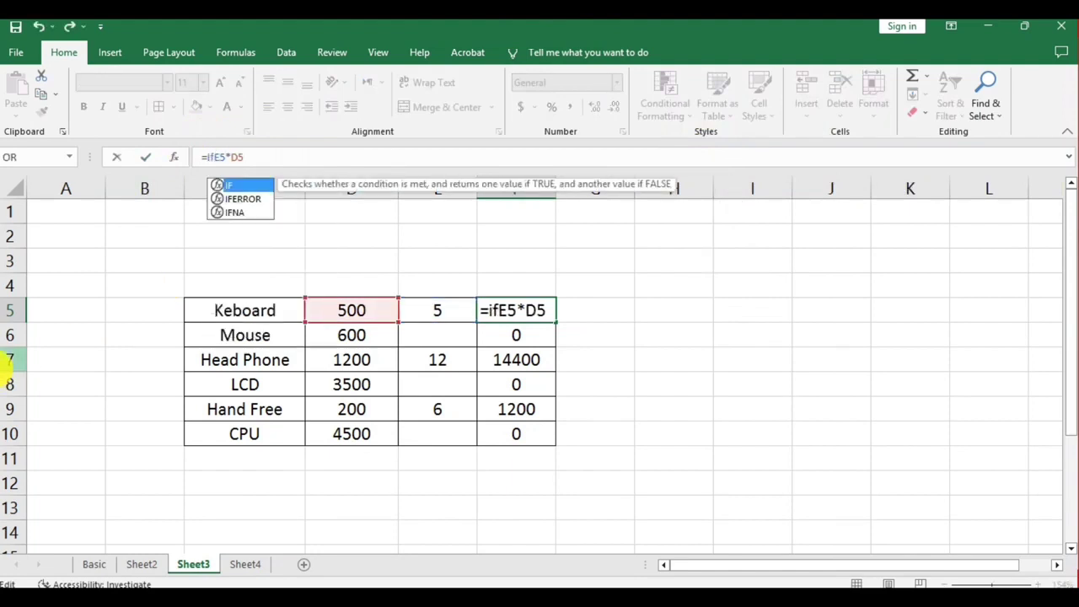
key(Tab)
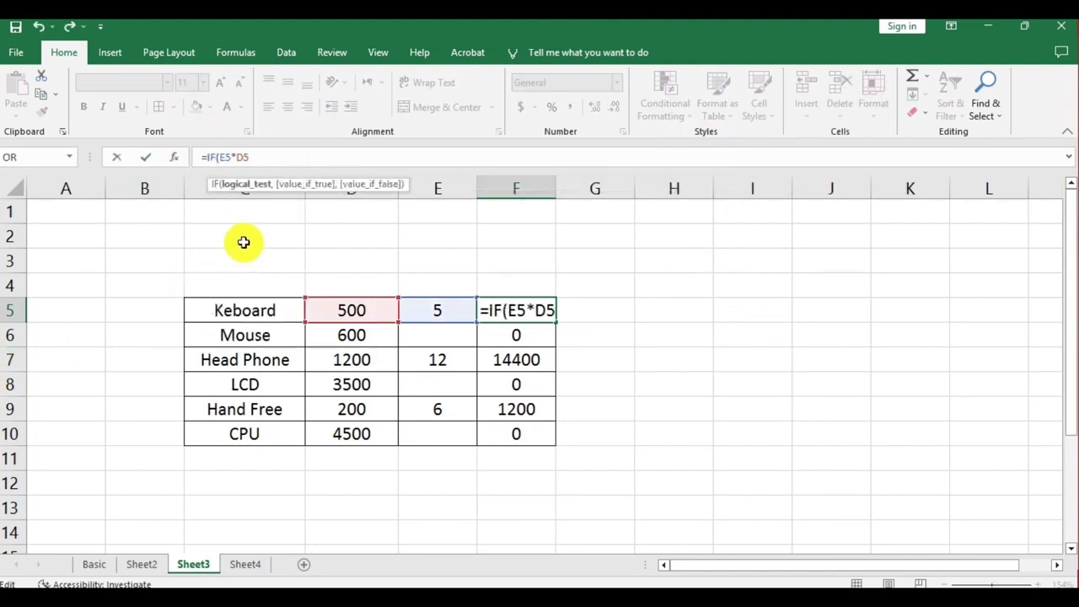
click(437, 308)
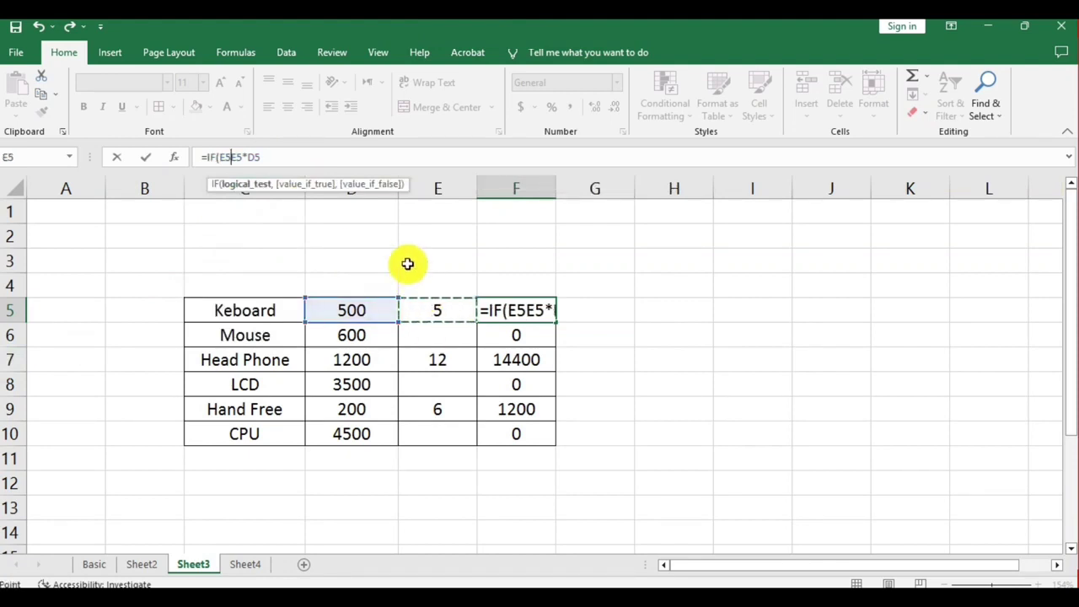
text(>)
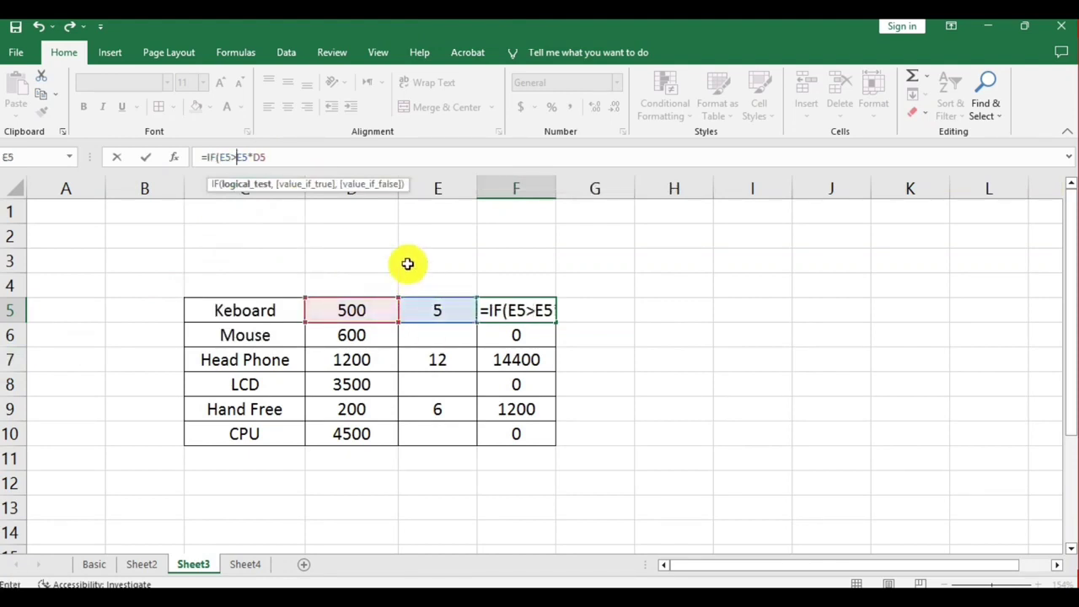
text(0)
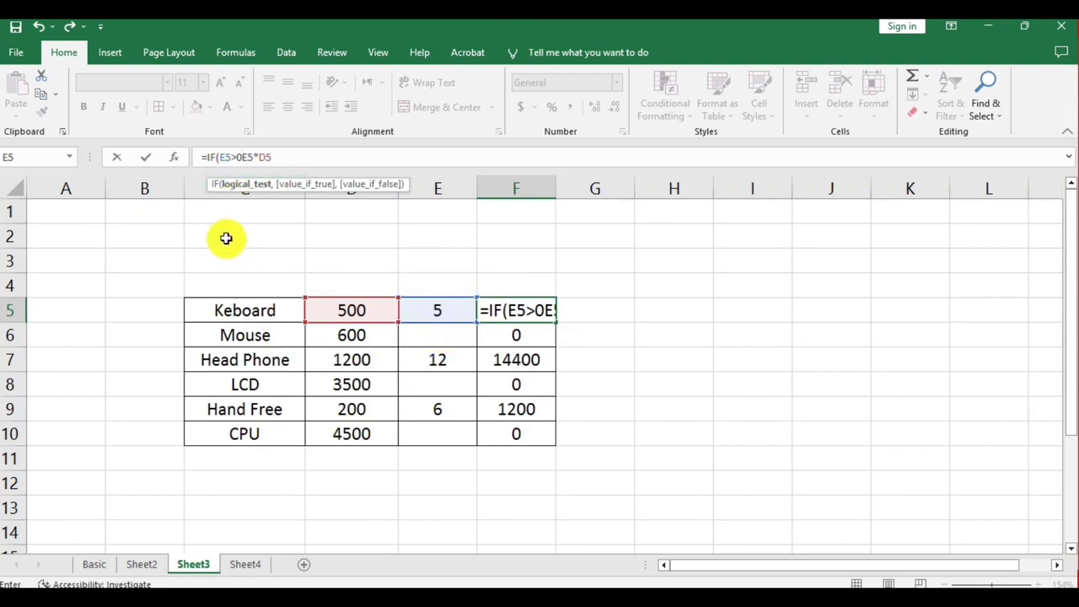
text(,)
click(309, 157)
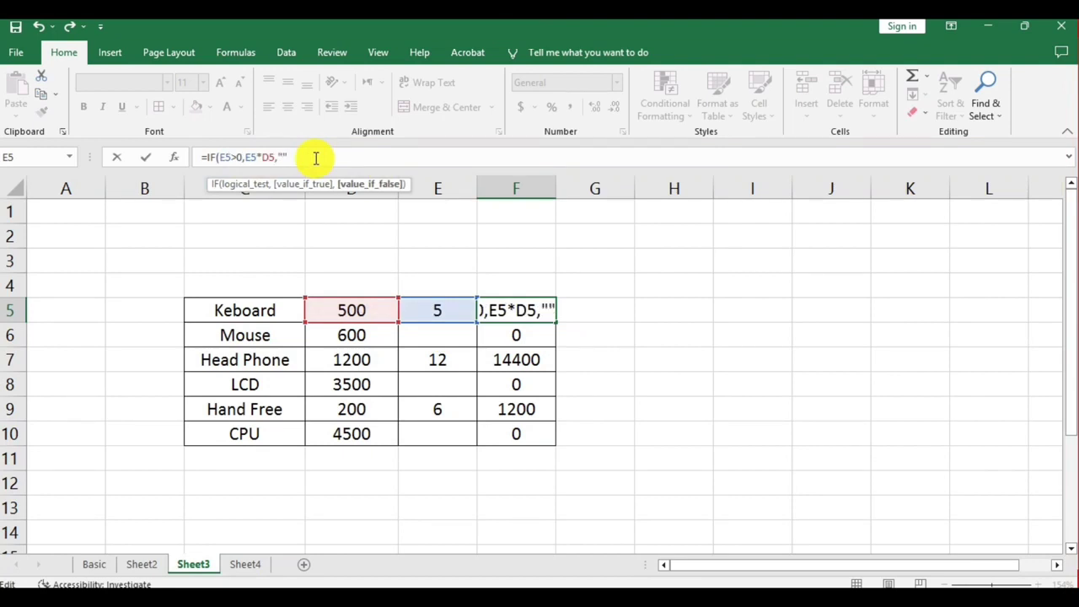
text(,""))
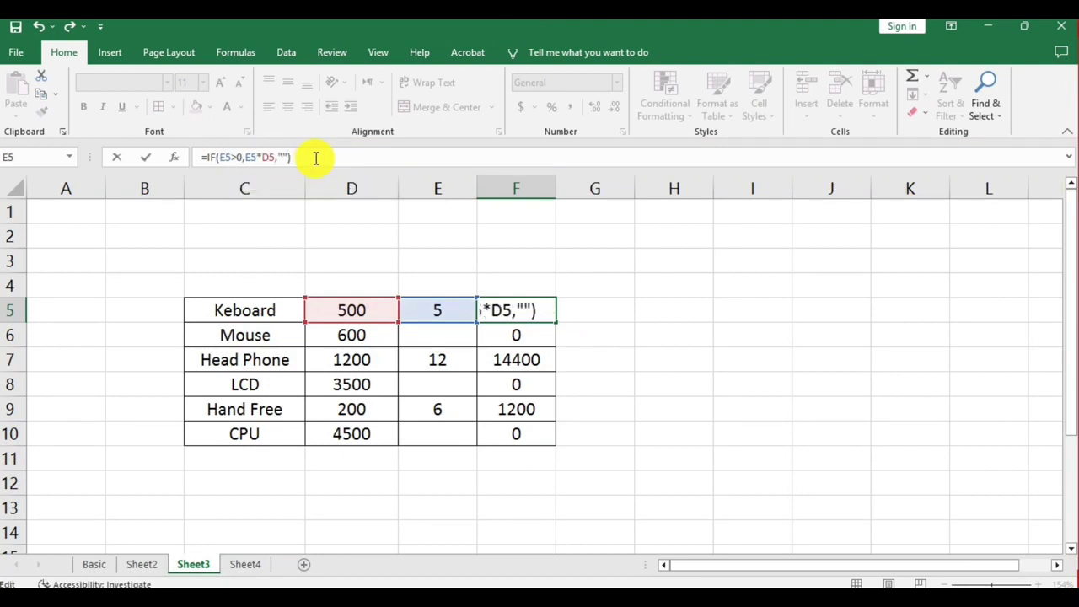
key(Return)
Fill the IF formula from F5 down through F10.
click(552, 316)
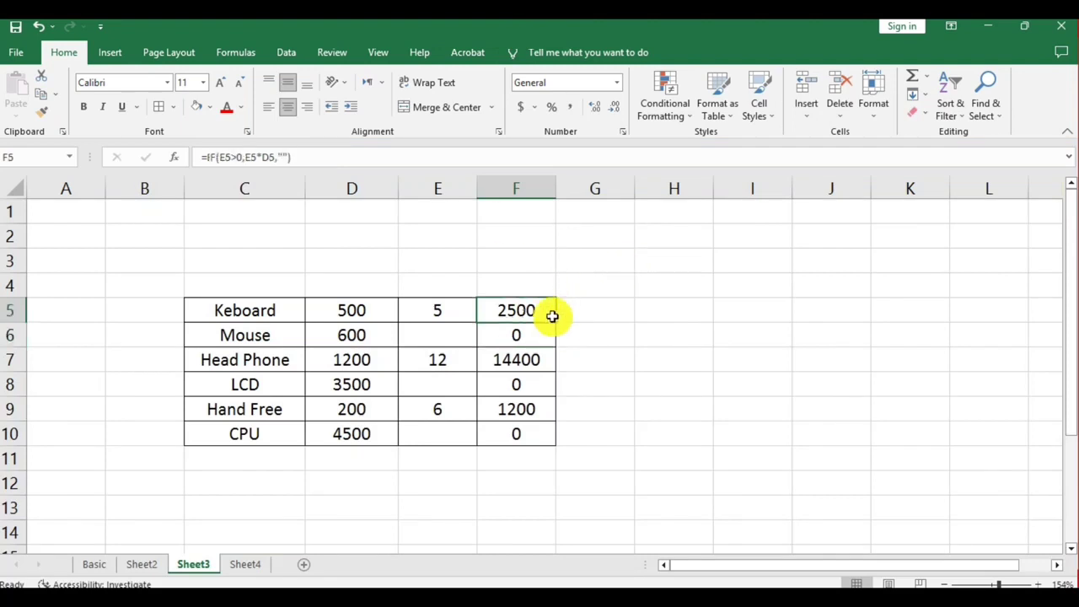
drag(557, 324, 550, 442)
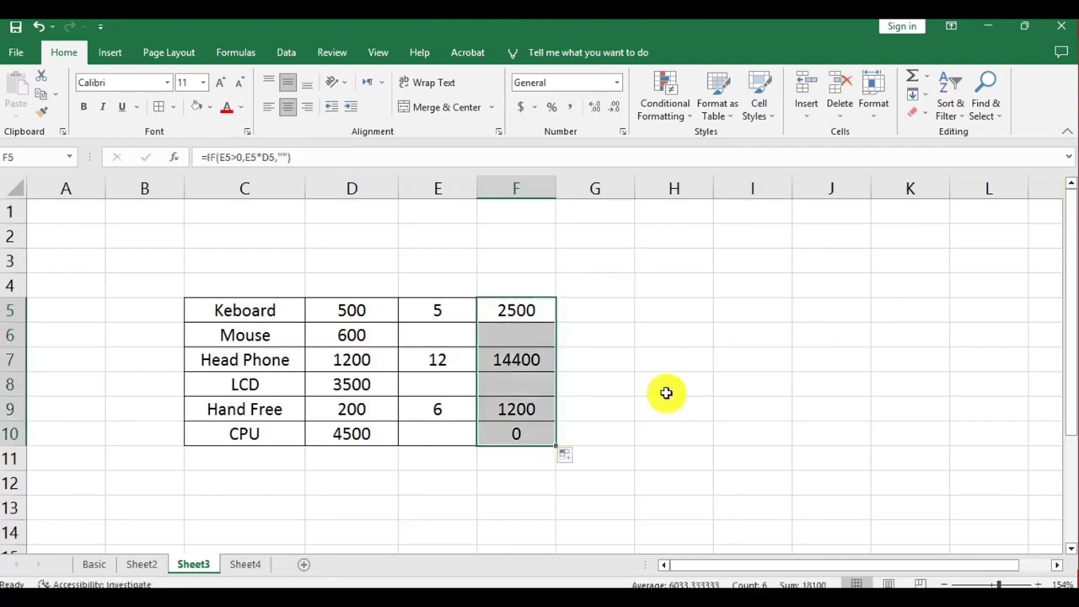
Clear the quantities in E6 through E10 and enter 2 as the Head Phone quantity in E7.
click(665, 393)
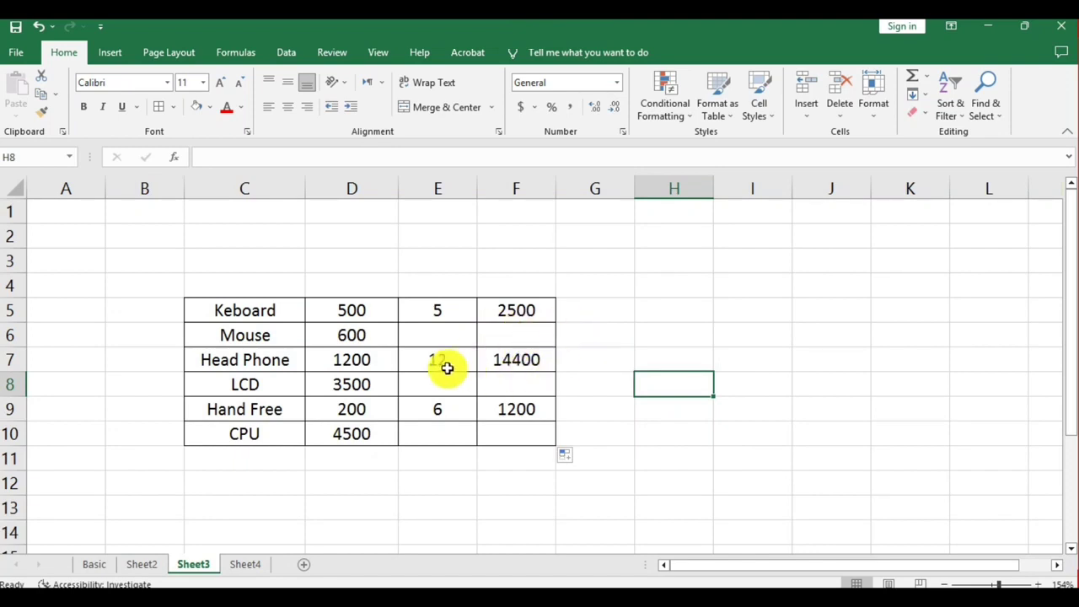
drag(436, 341, 439, 442)
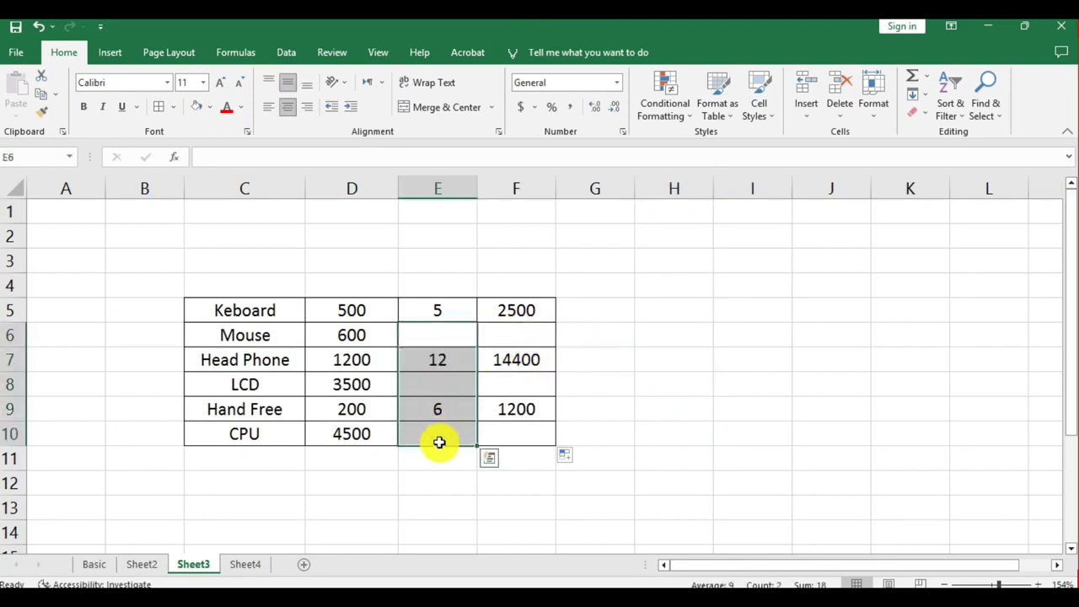
key(Delete)
click(693, 402)
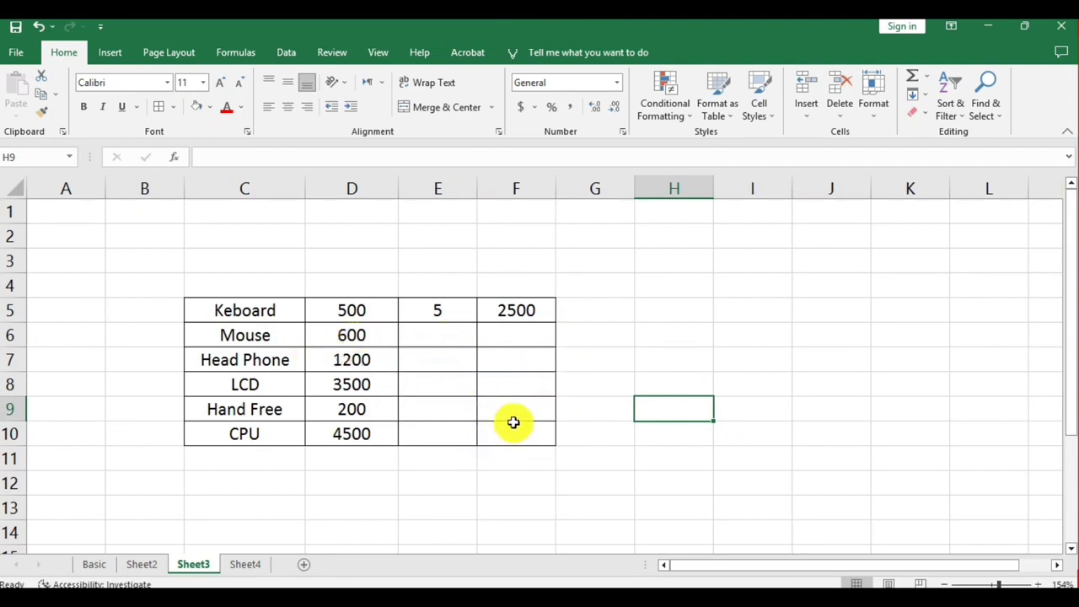
click(428, 364)
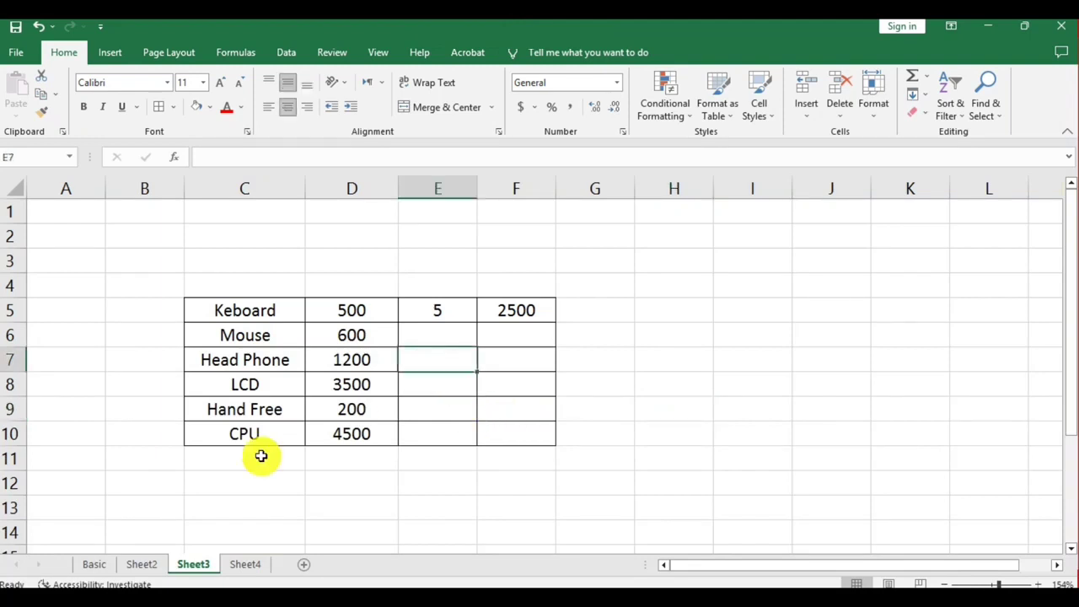
text(2)
key(Return)
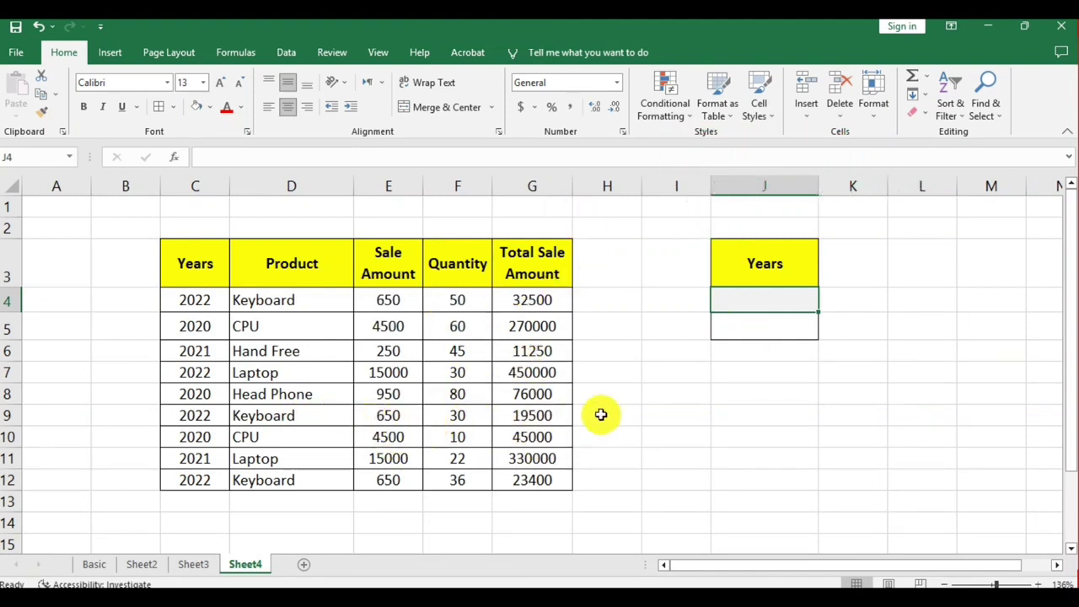
Enter an exact-match VLOOKUP in J5 on Sheet4 that returns the total sale amount for the year in J4: =VLOOKUP(J4,C4:G12,5,0).
click(186, 305)
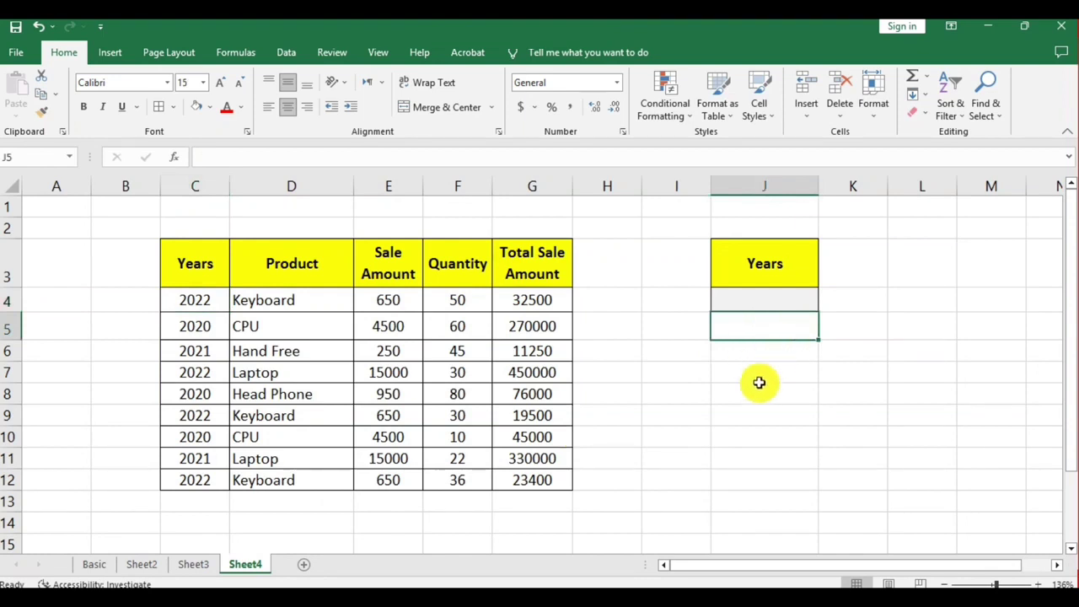
text(=vlo)
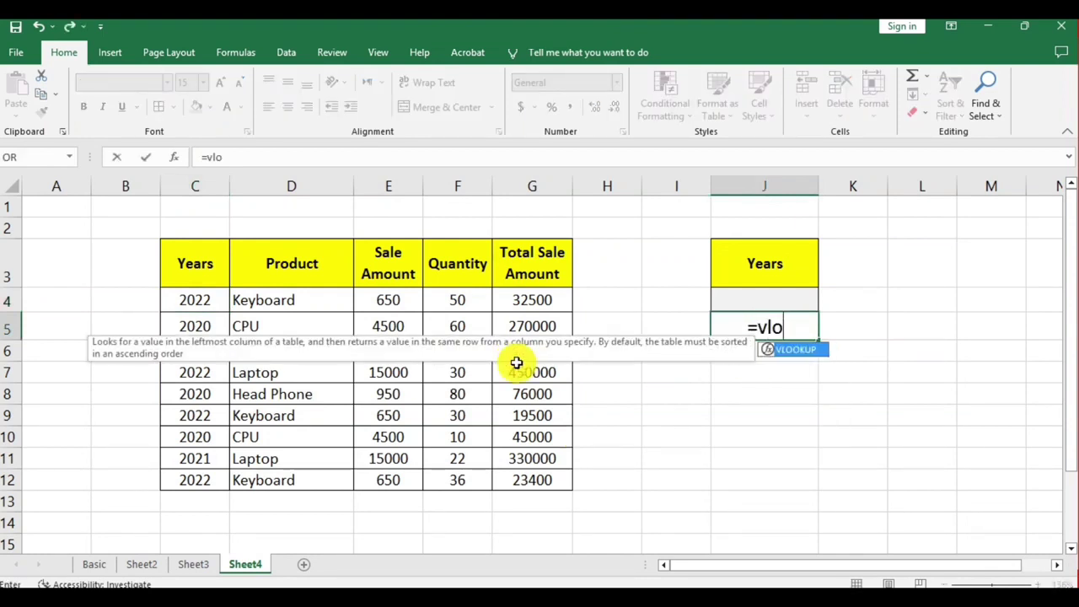
key(Tab)
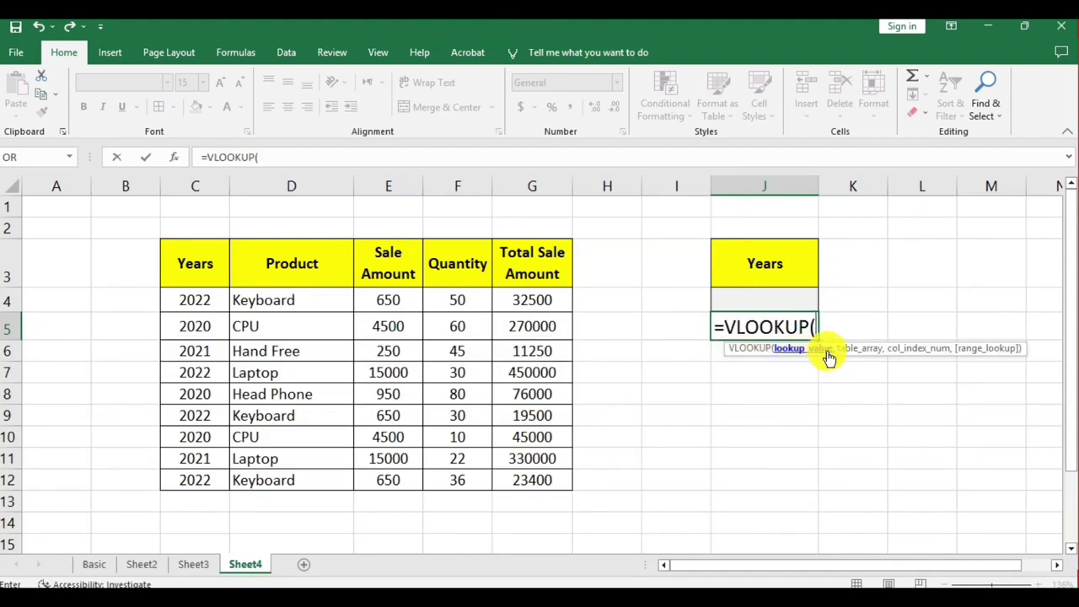
click(792, 299)
text(,)
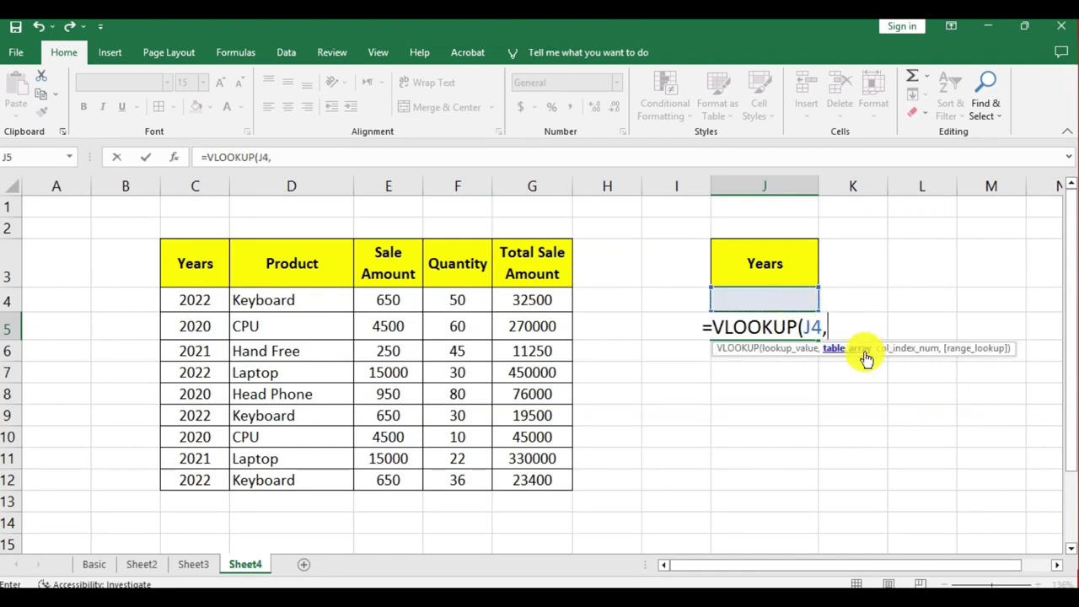
drag(196, 299, 498, 489)
text(,)
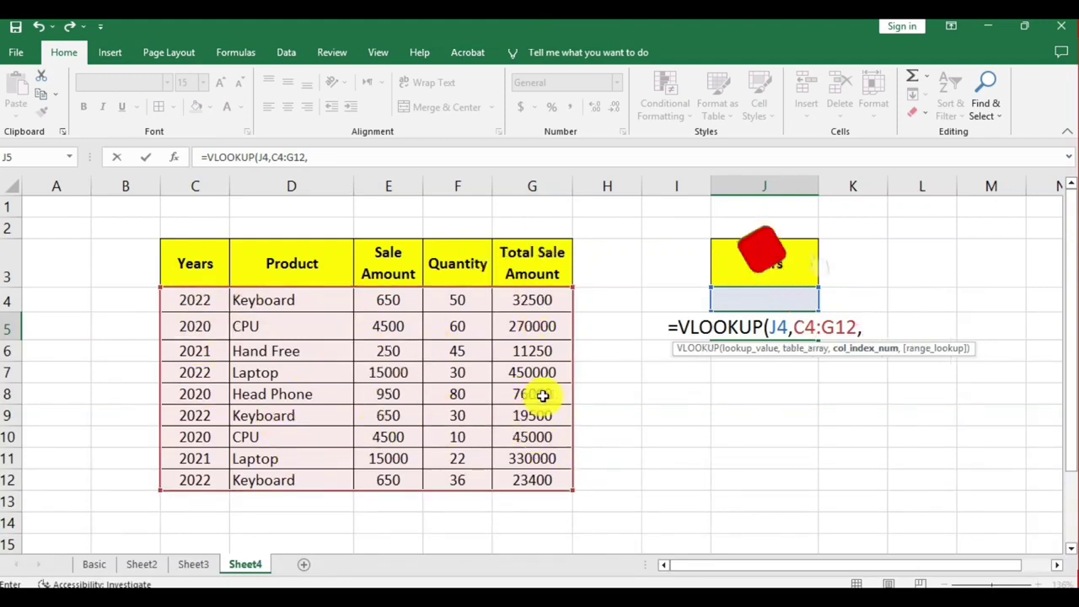
text(5,)
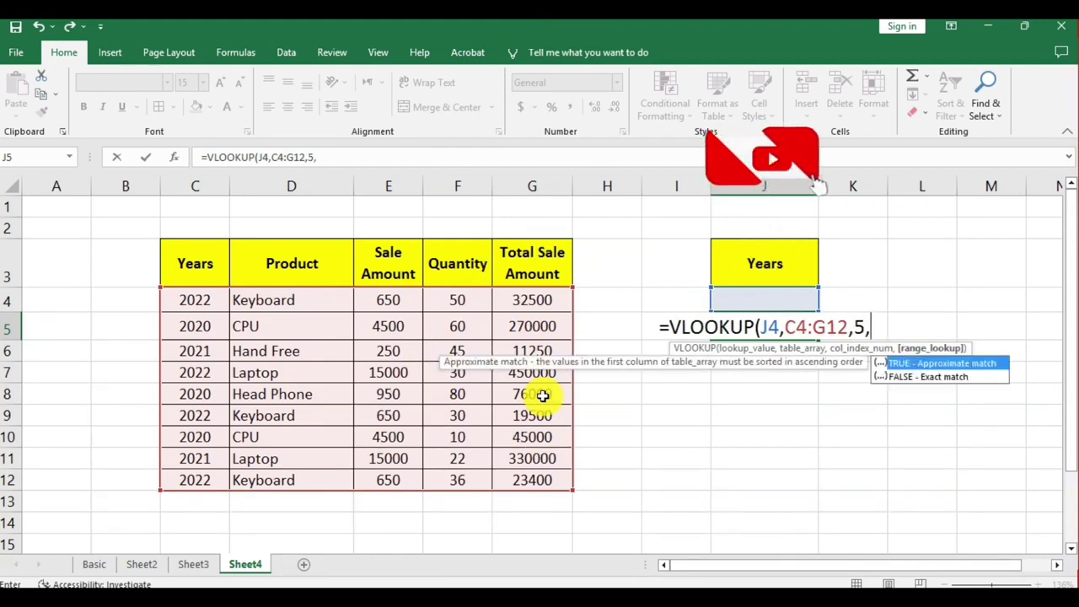
text(0))
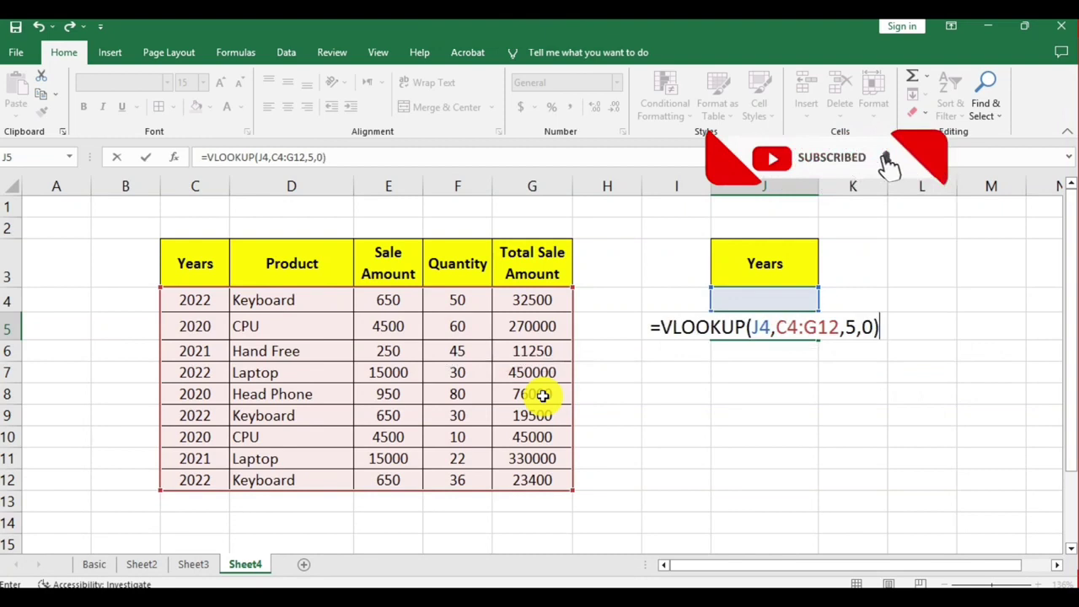
key(Return)
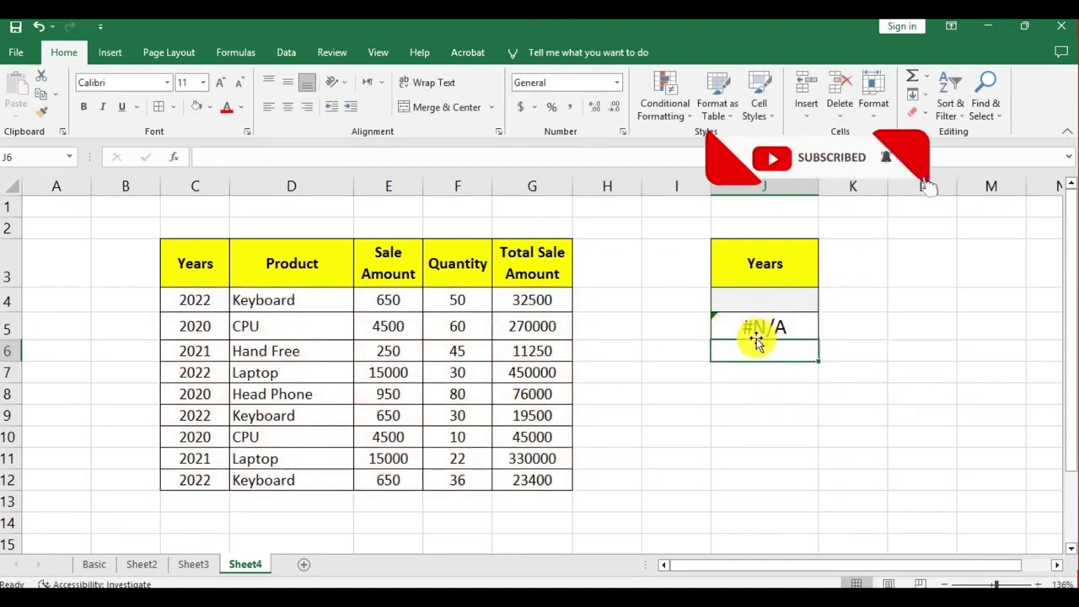
Test the lookup by entering the year 2022 in J4 and replacing it with 2023.
click(780, 299)
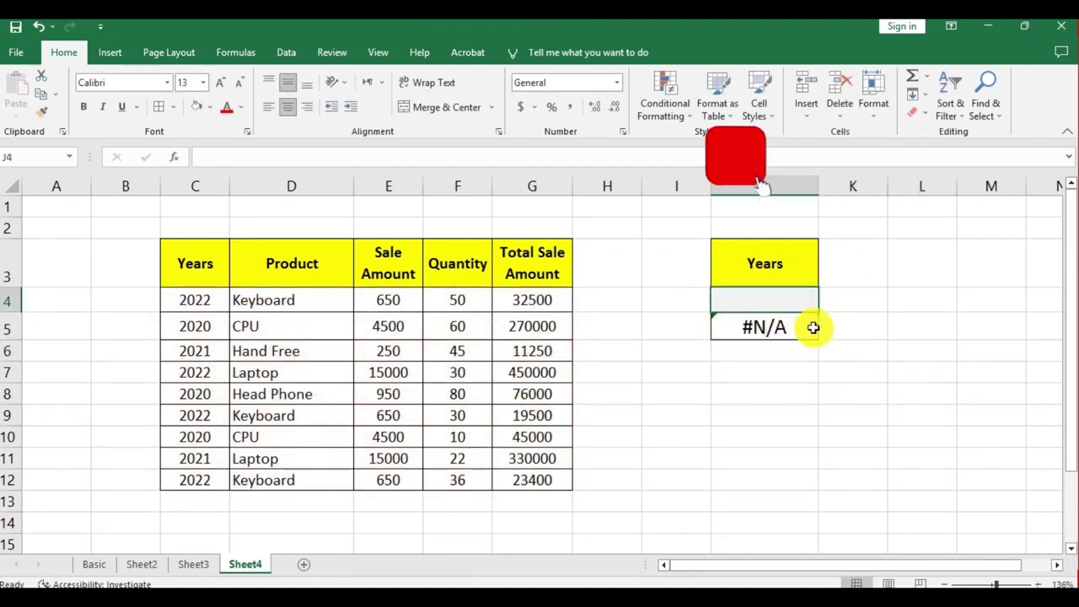
text(2022)
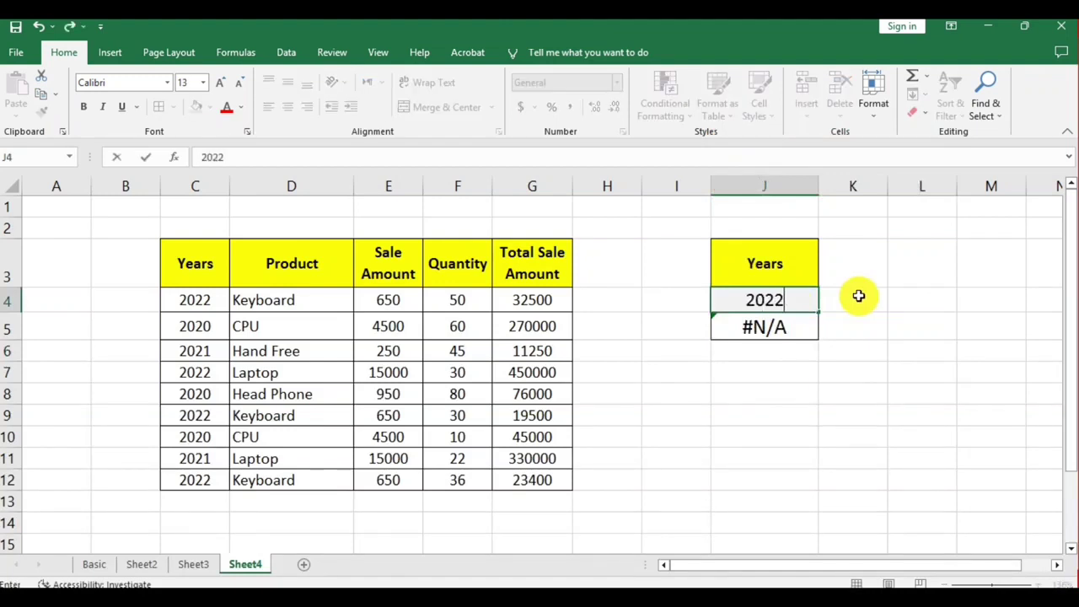
key(Return)
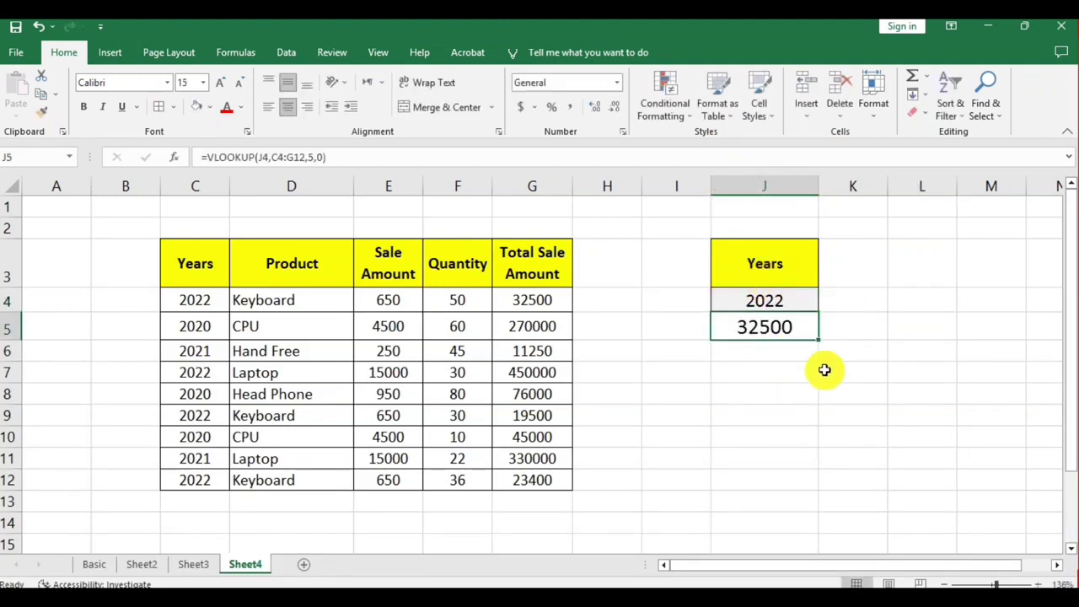
click(794, 307)
text(2023)
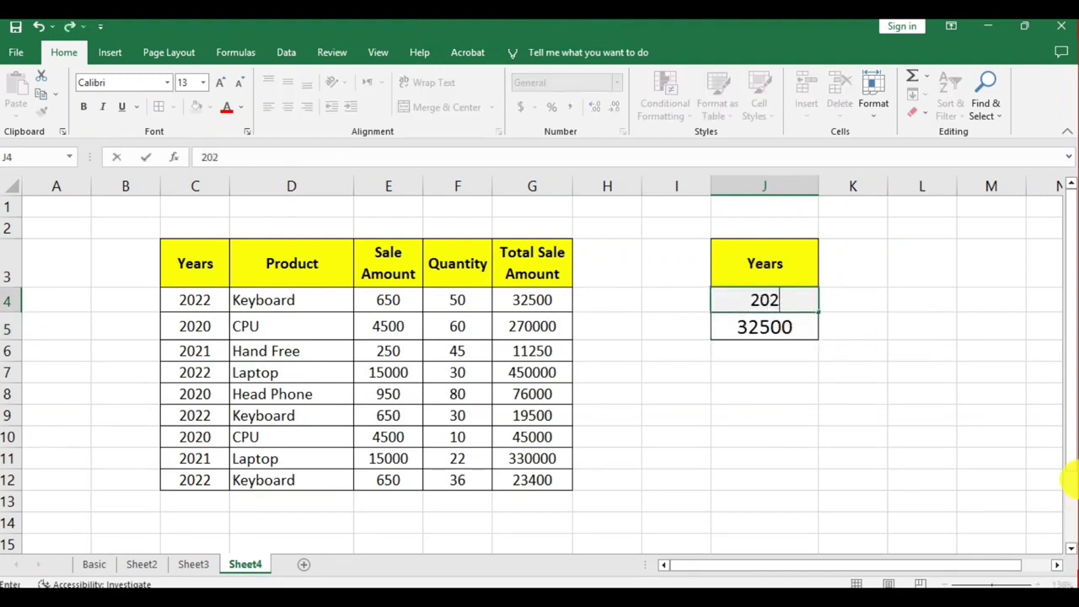
key(Return)
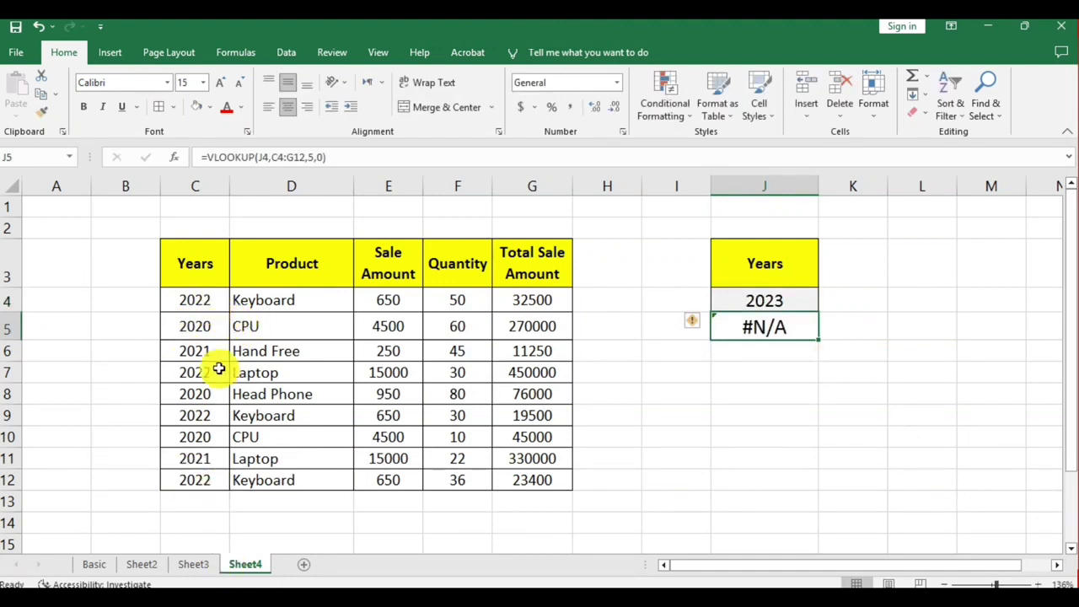
Set the lookup year in J4 to 2015.
click(219, 301)
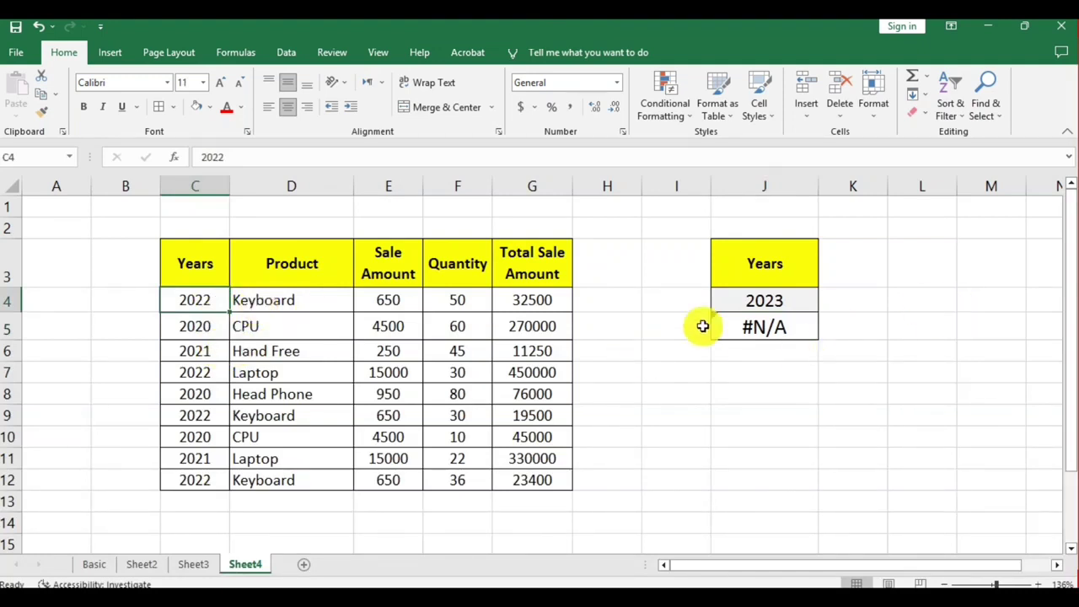
click(761, 299)
text(2015)
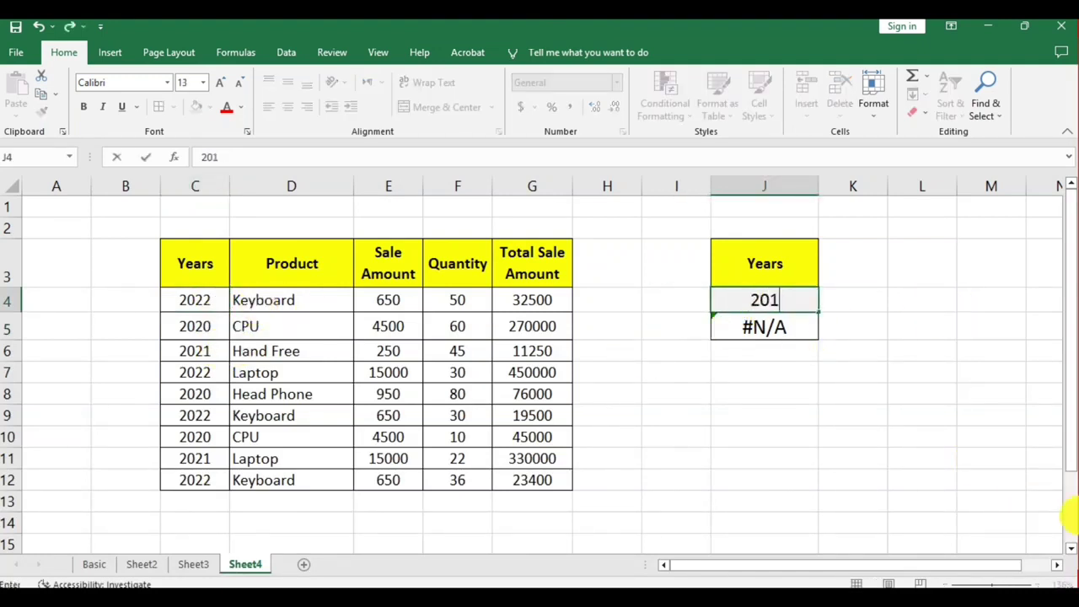
key(Return)
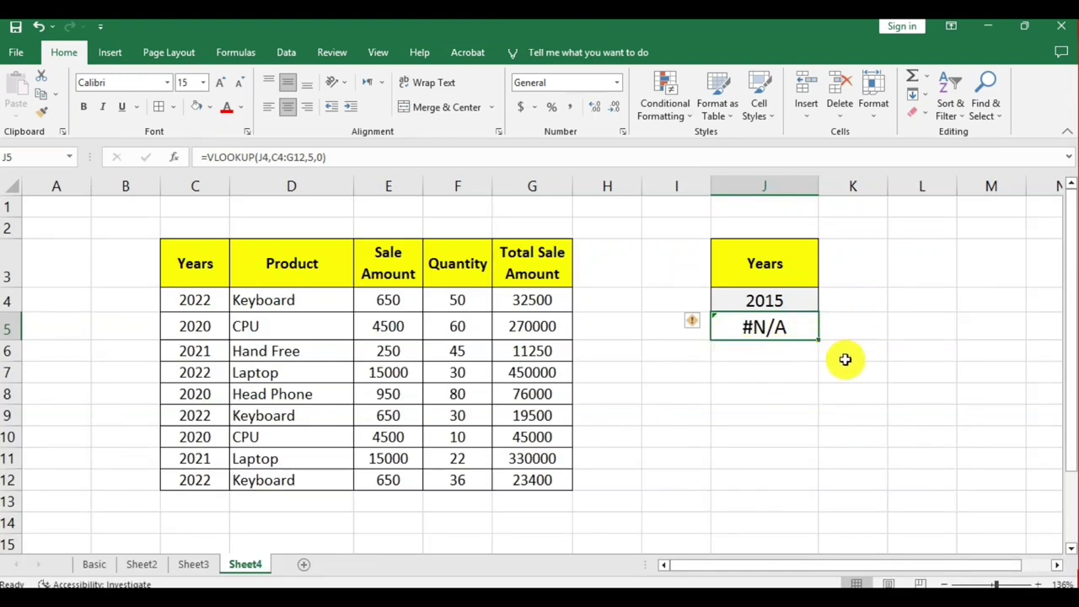
Wrap the VLOOKUP in J5 in IFERROR with a custom text for errors: =IFERROR(VLOOKUP(J4,C4:G12,5,0),"Not Found").
double_click(757, 327)
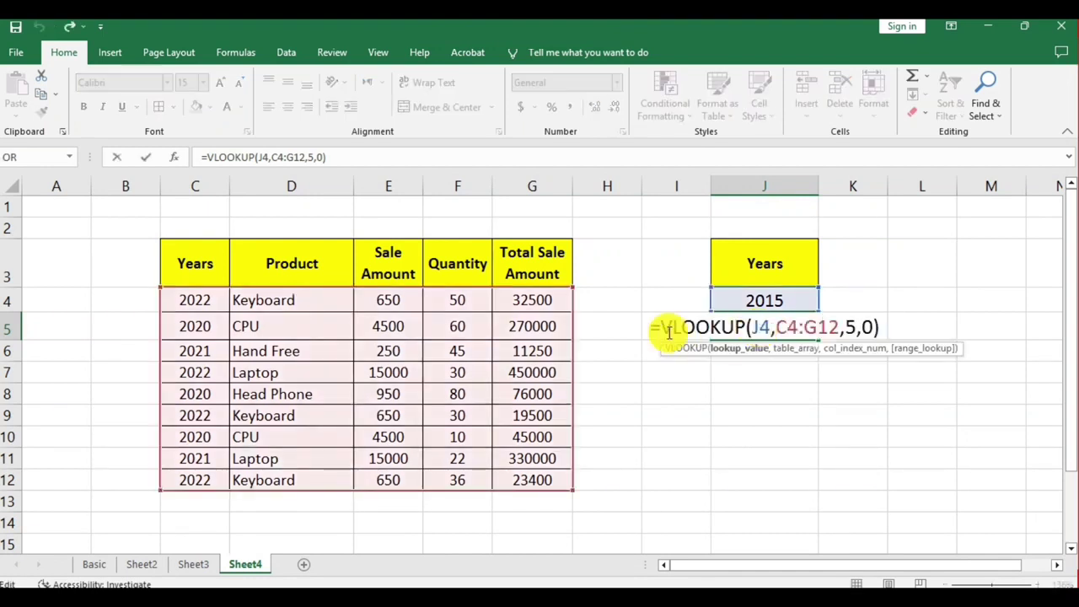
click(655, 330)
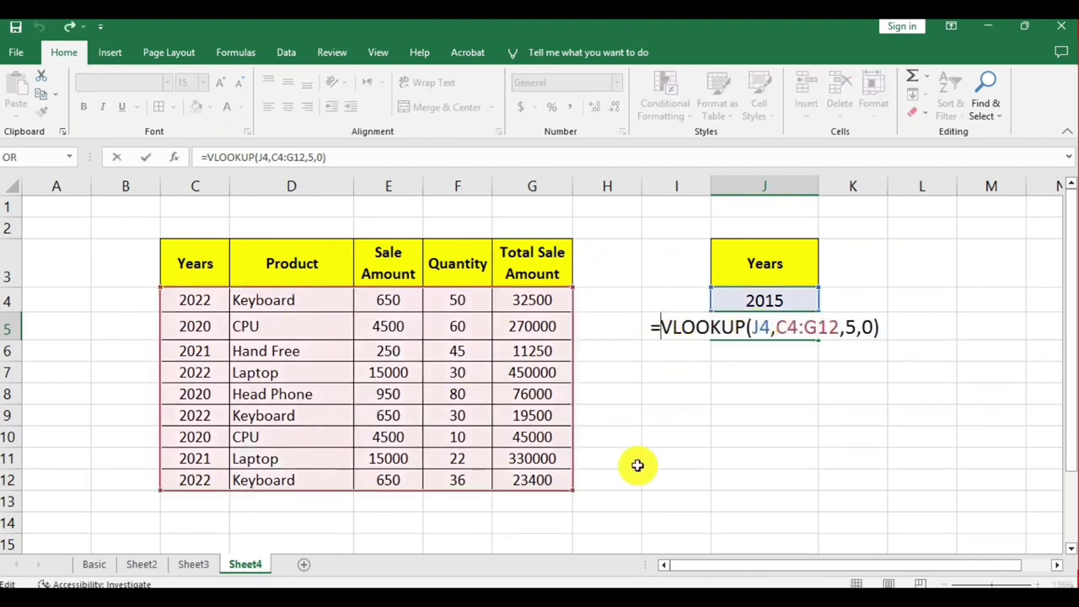
text(ife)
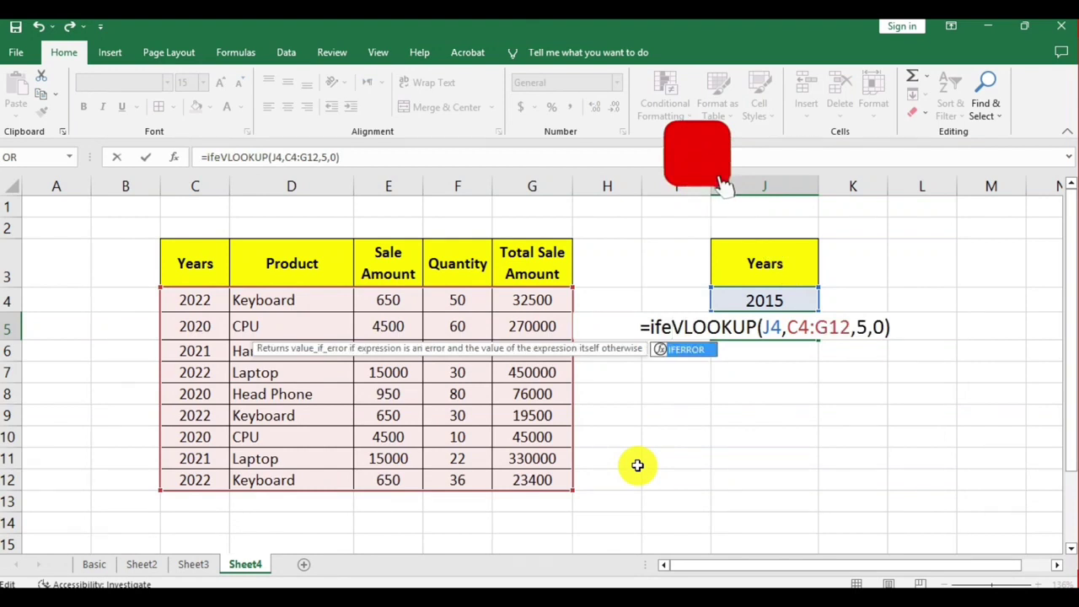
key(Tab)
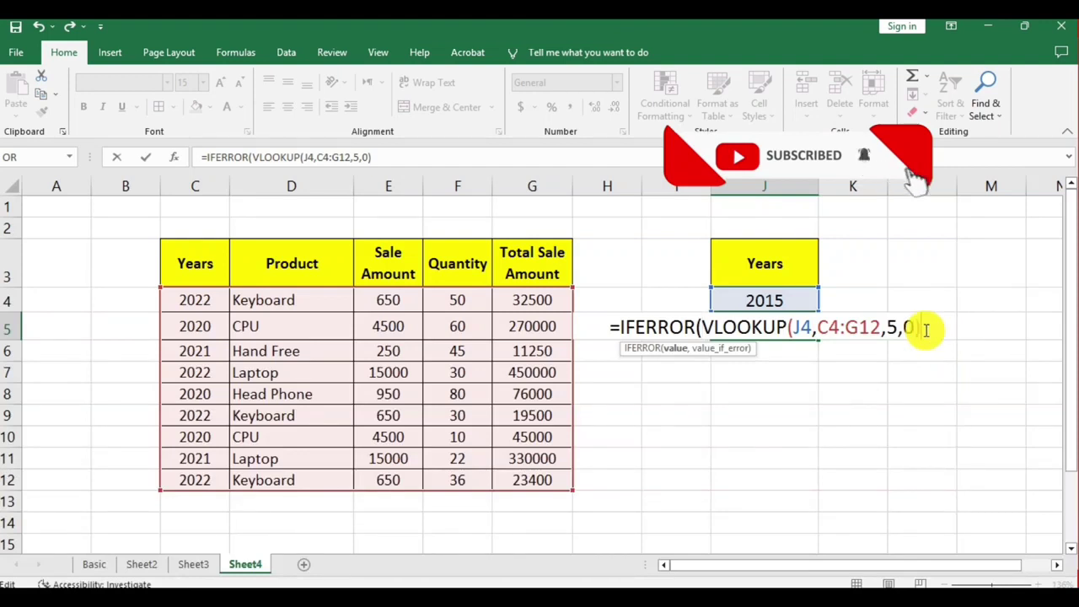
text(,)
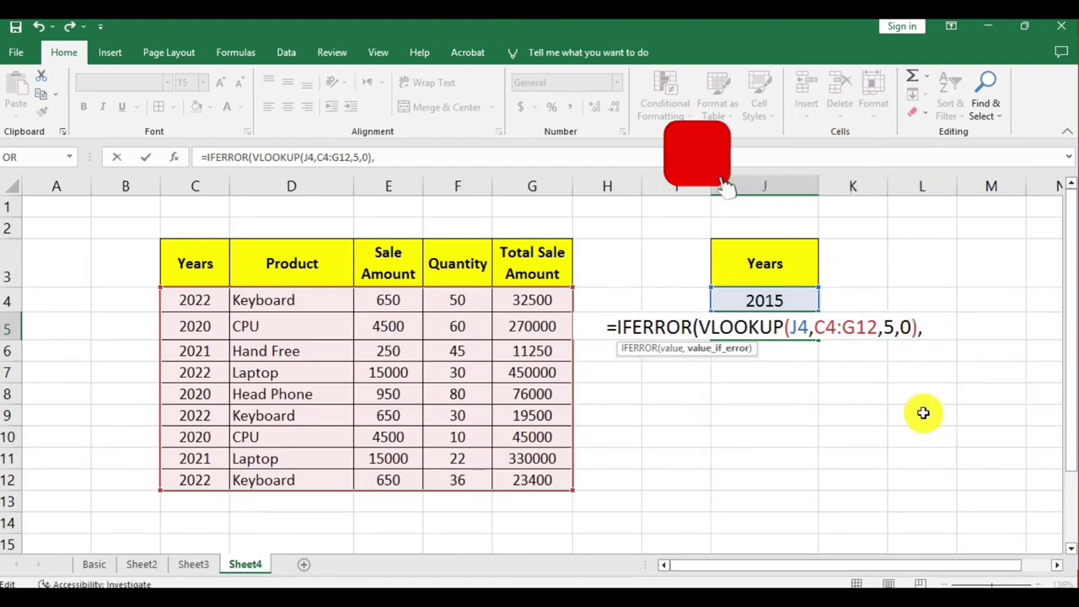
text(")
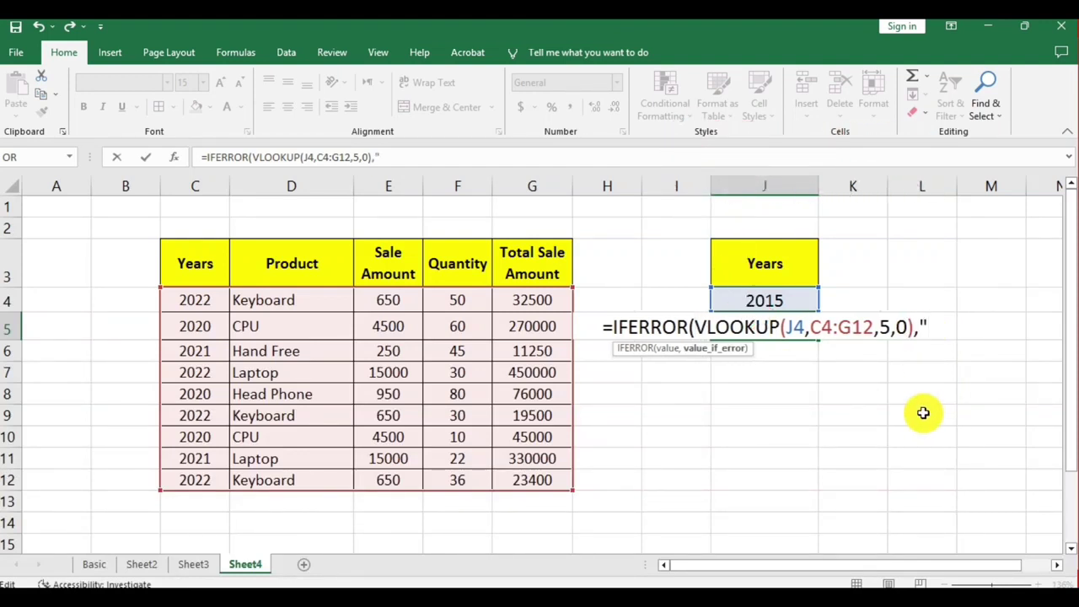
text(Not )
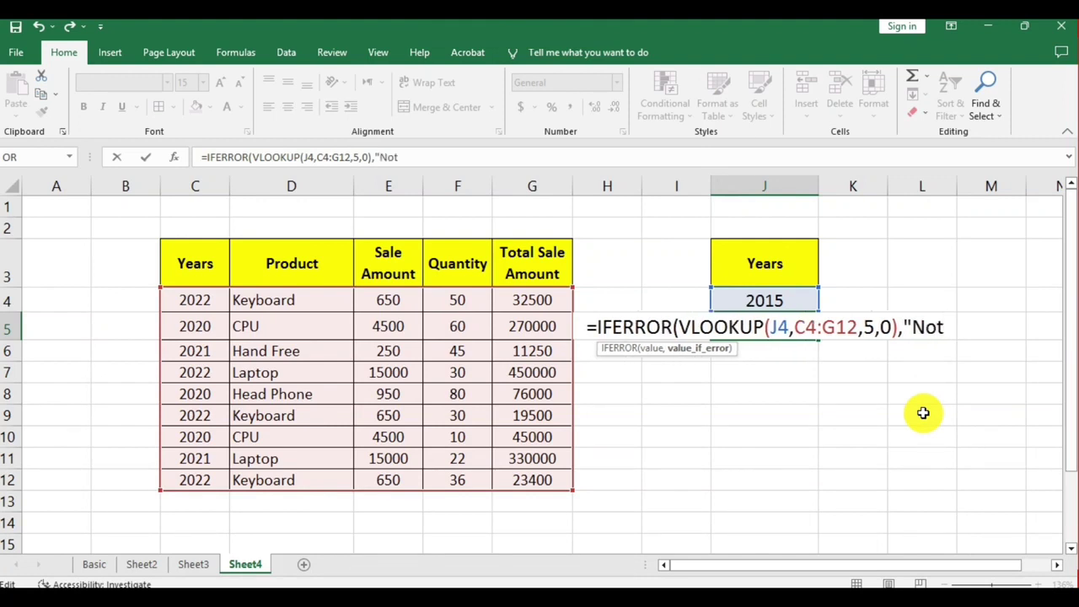
text(Found")
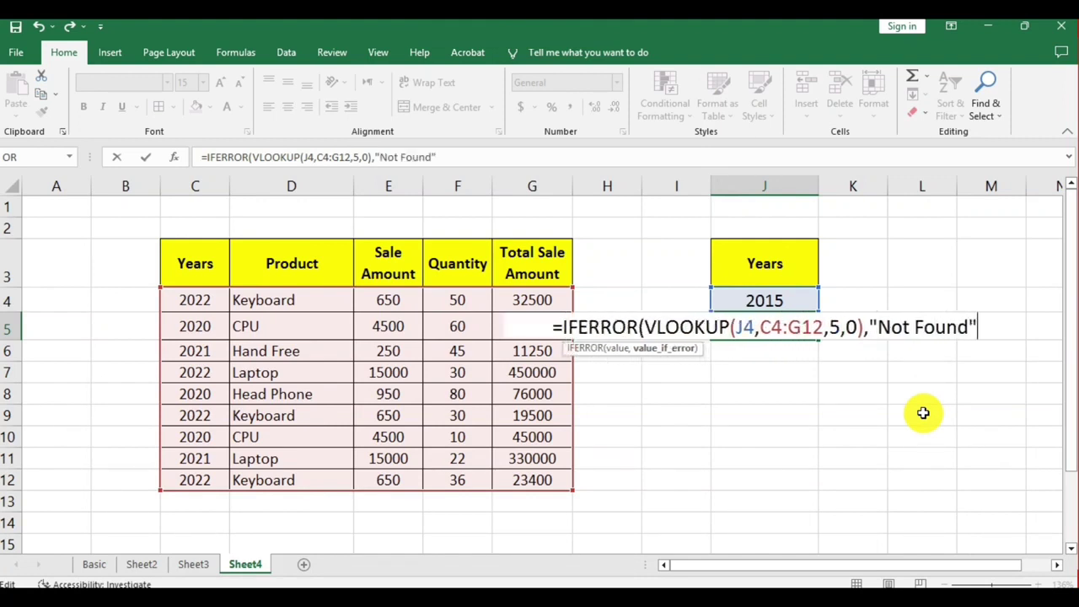
text())
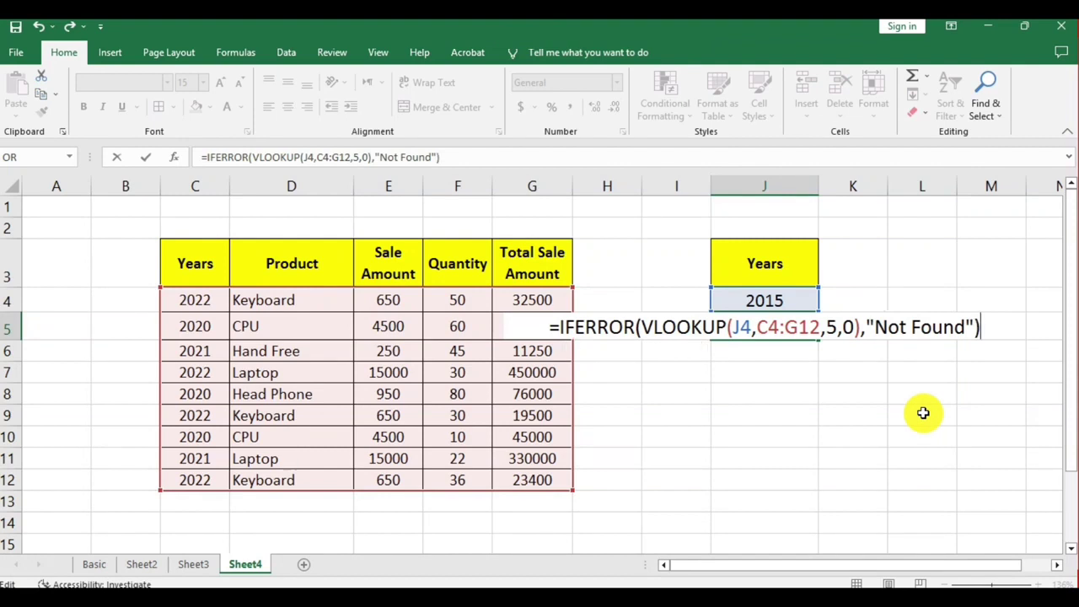
key(Return)
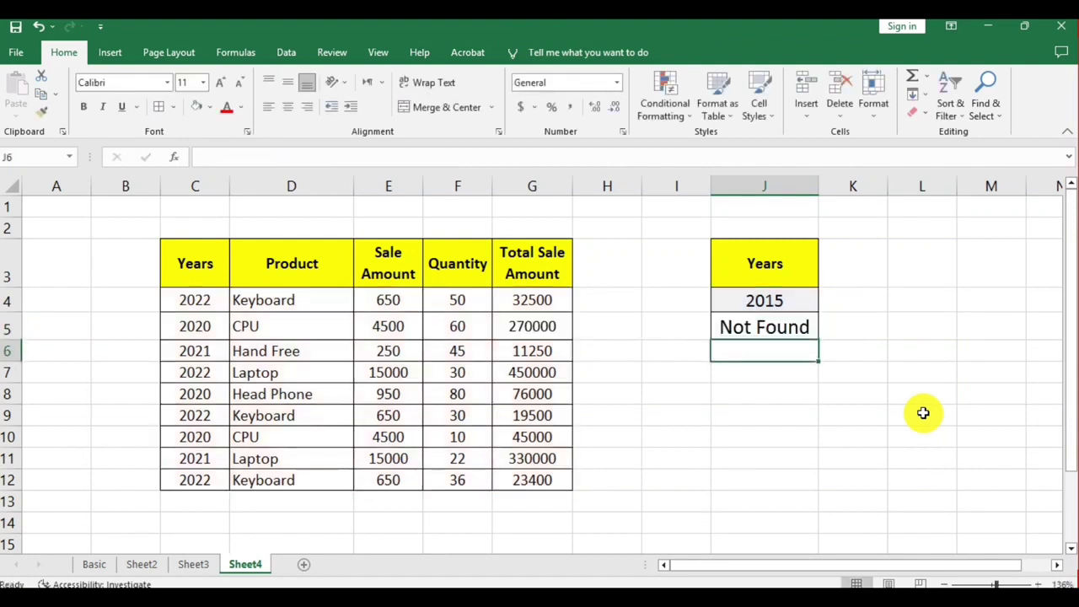
Test the IFERROR lookup by setting the year in J4 to 2020.
click(738, 325)
click(808, 301)
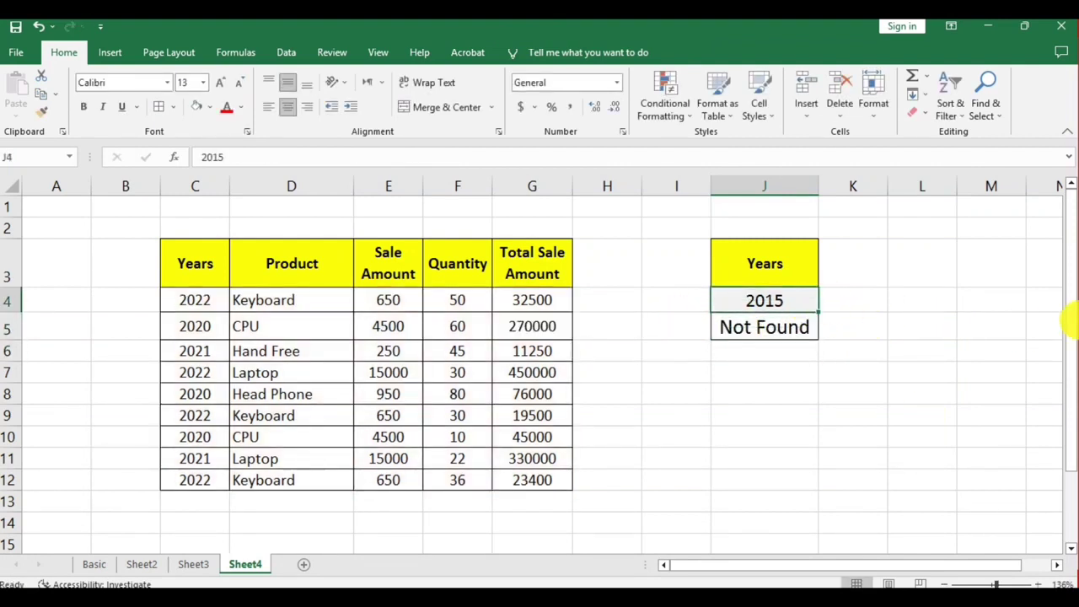
text(20)
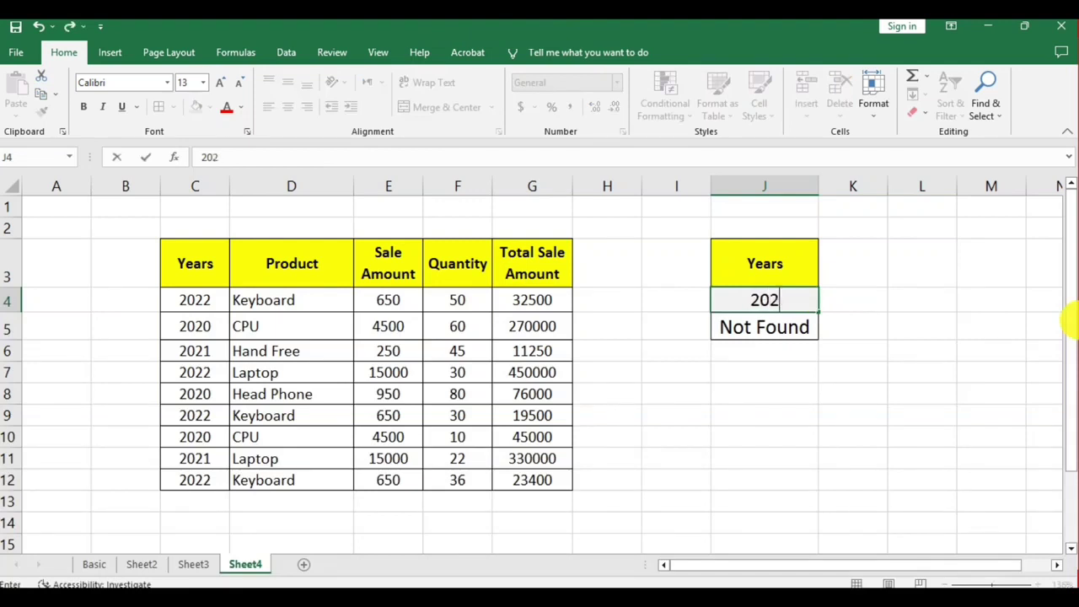
key(Return)
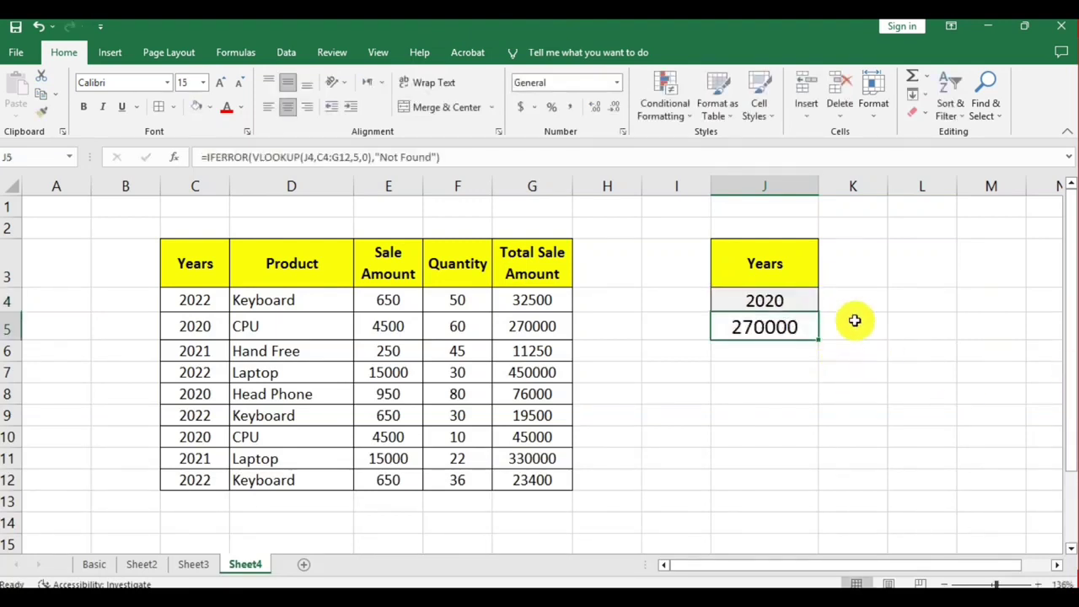
Change the lookup year in J4 to 2023.
click(807, 301)
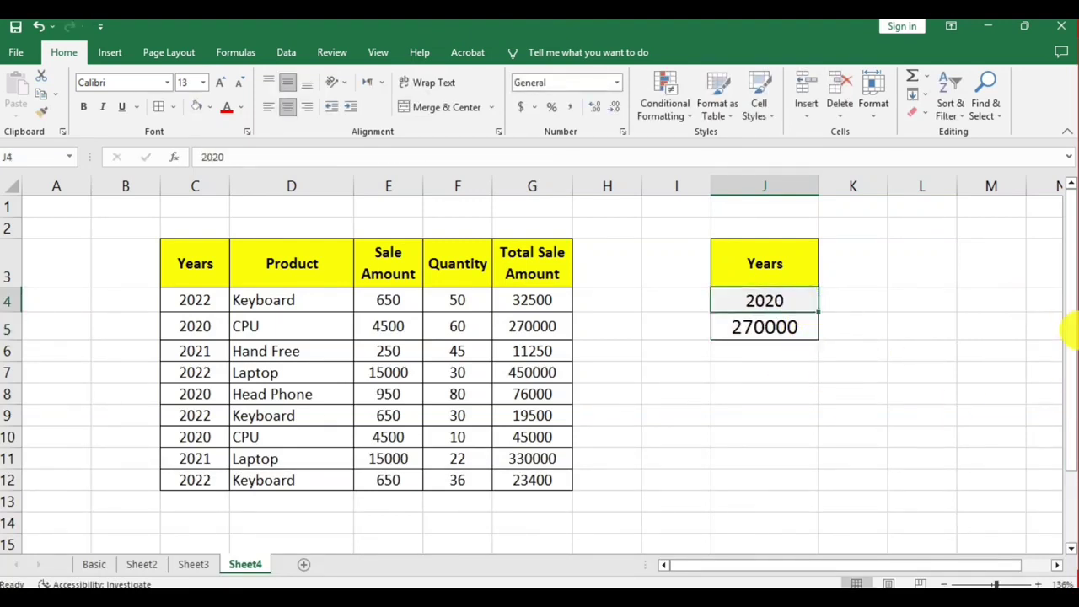
text(2)
key(Return)
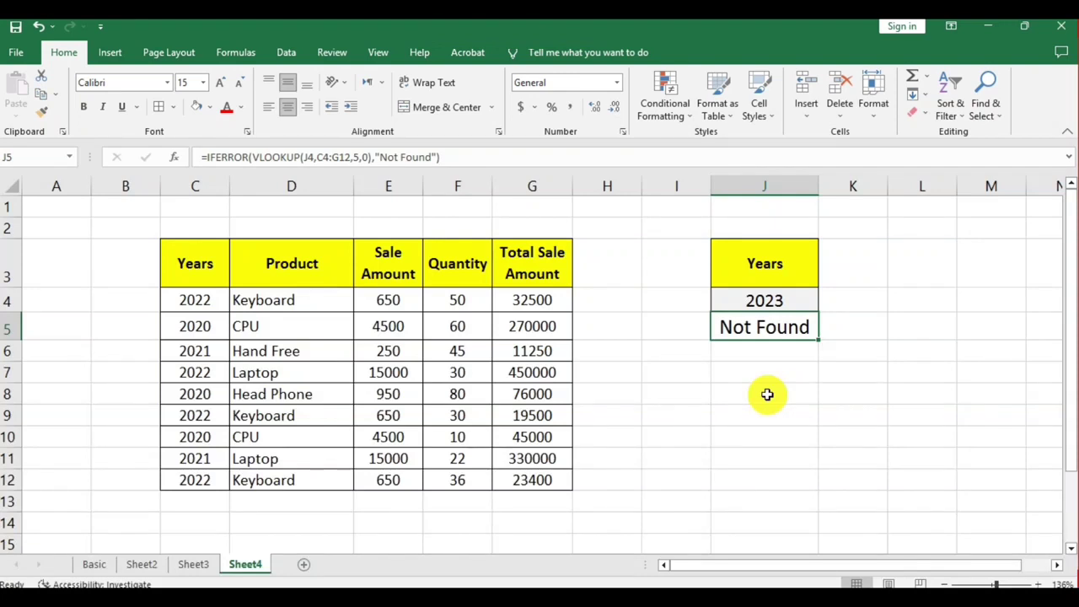
click(775, 431)
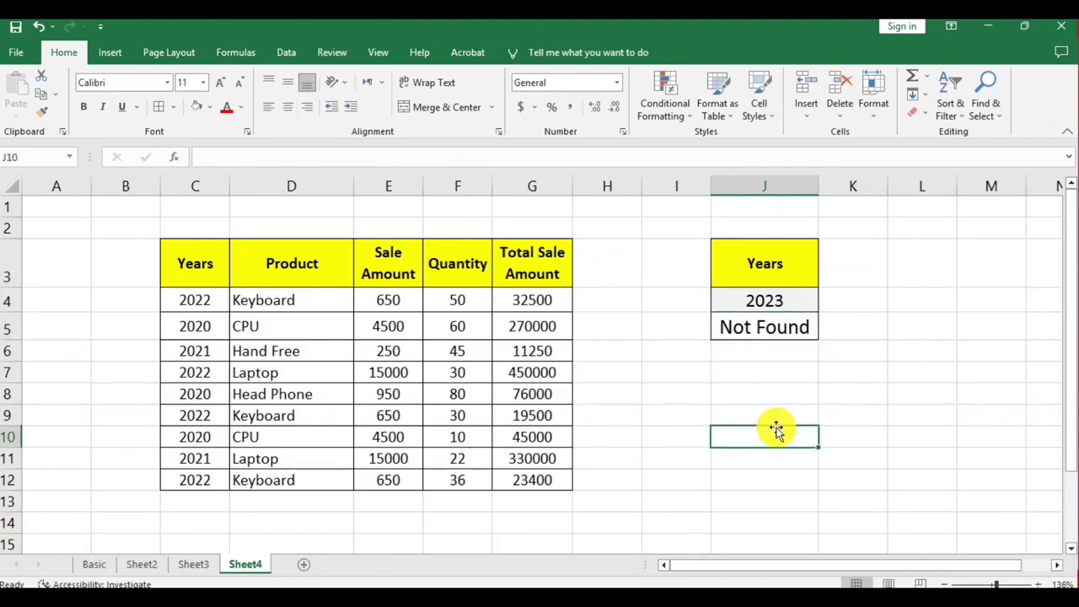